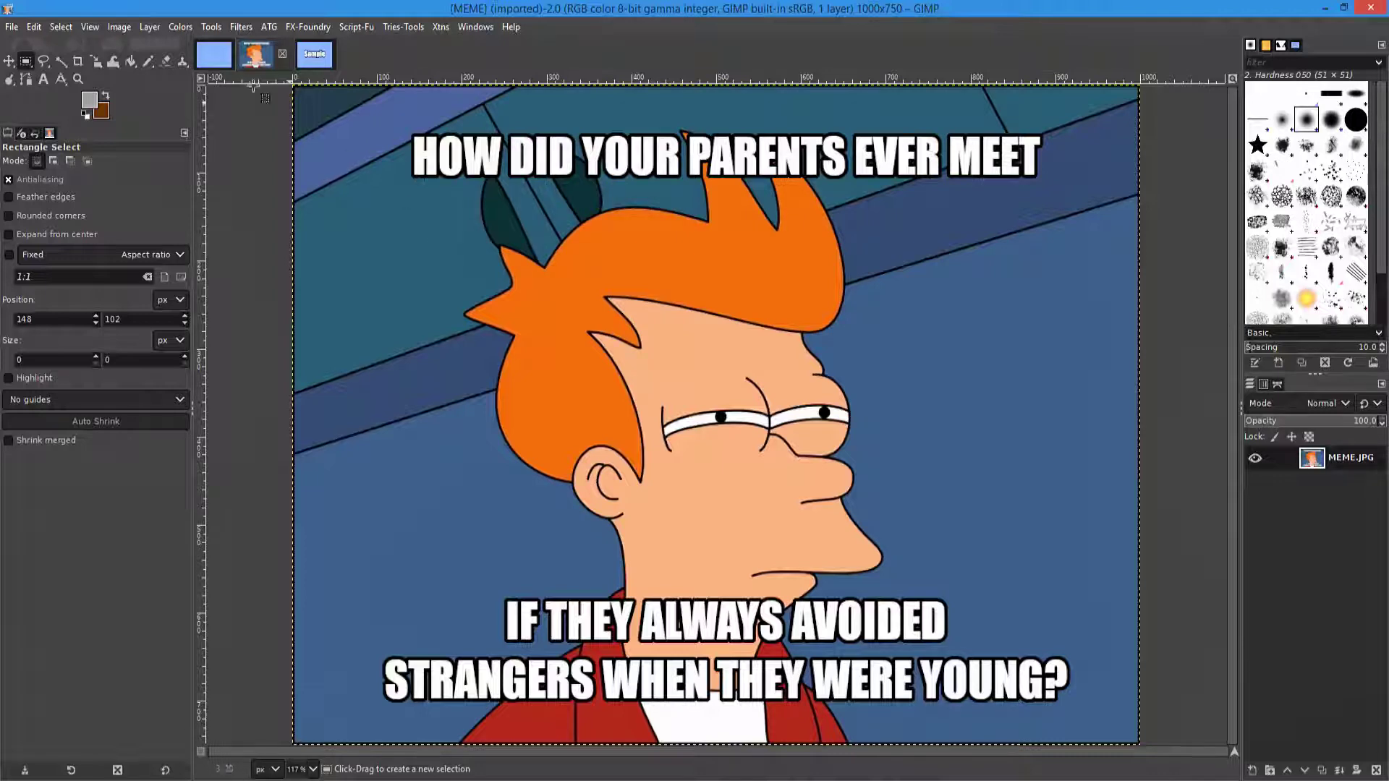
Switch to the blank blue image and set the foreground colour to white and the background colour to black.
{"action": "left_click", "coordinate": [215, 58]}
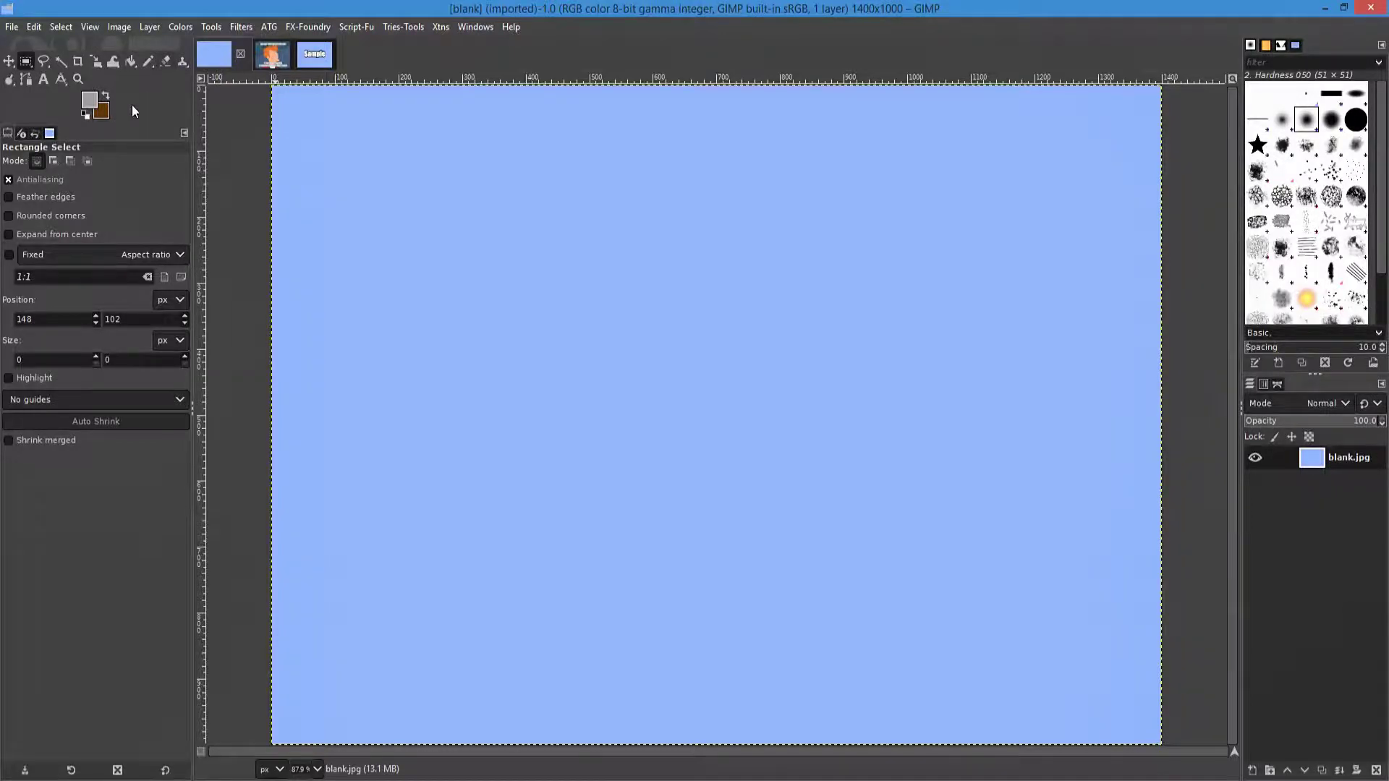
{"action": "left_click", "coordinate": [90, 101]}
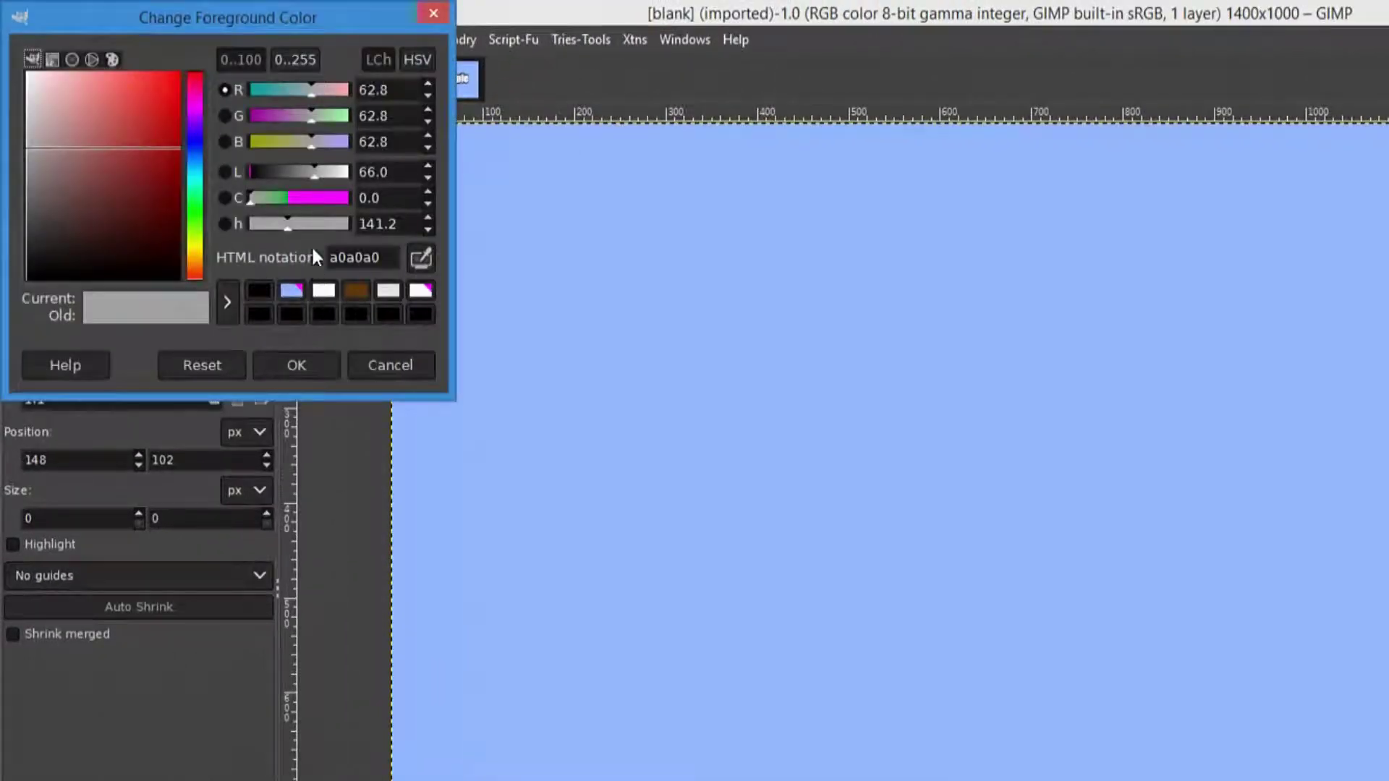
{"action": "left_click", "coordinate": [322, 291]}
{"action": "left_click", "coordinate": [311, 365]}
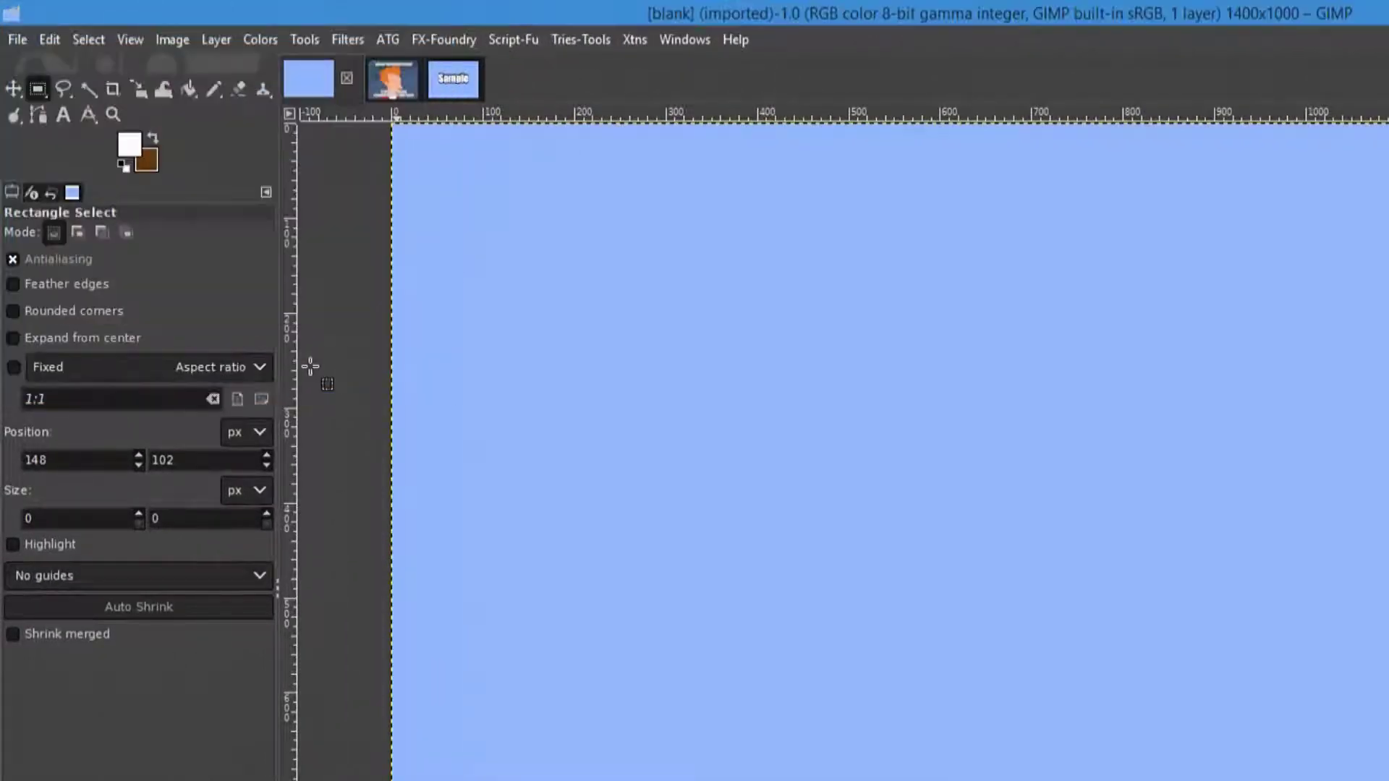
{"action": "left_click", "coordinate": [148, 163]}
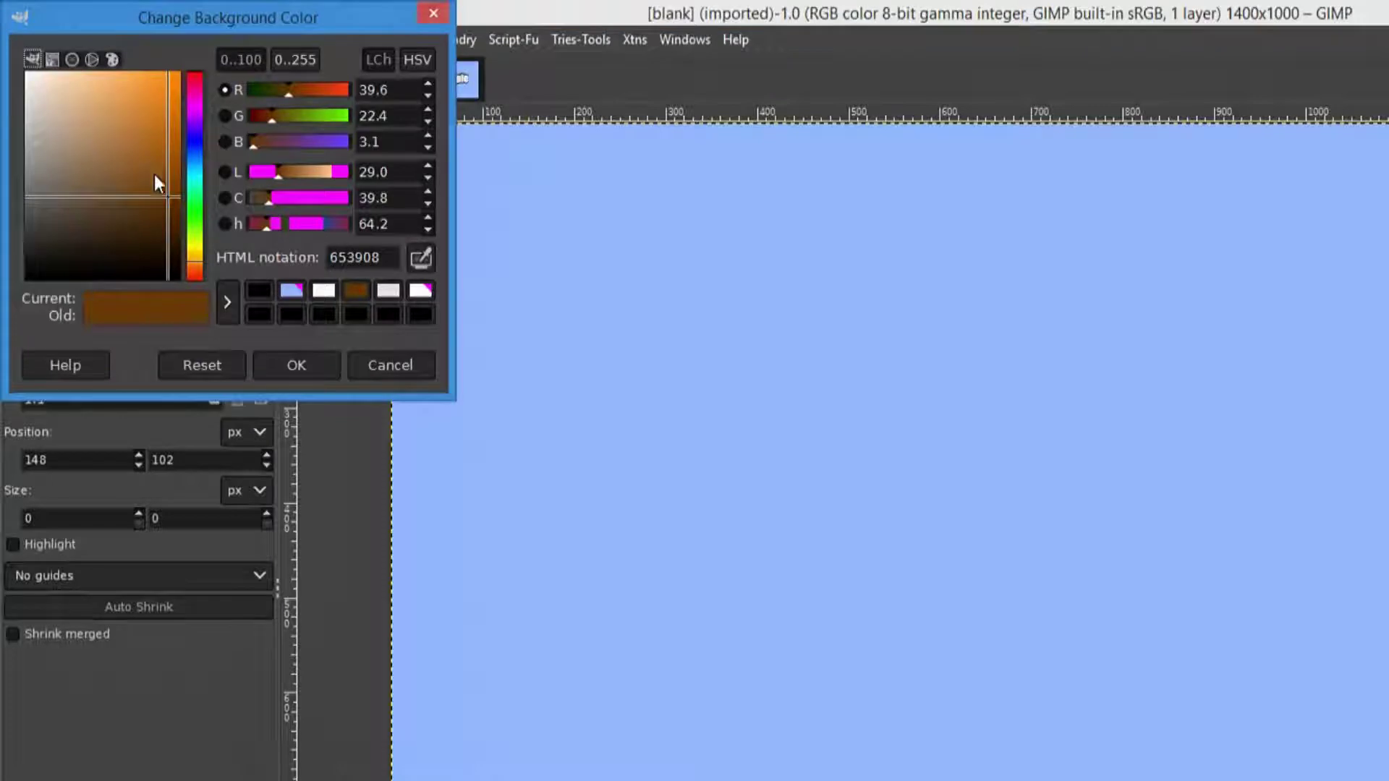
{"action": "left_click", "coordinate": [262, 303]}
{"action": "left_click", "coordinate": [296, 364]}
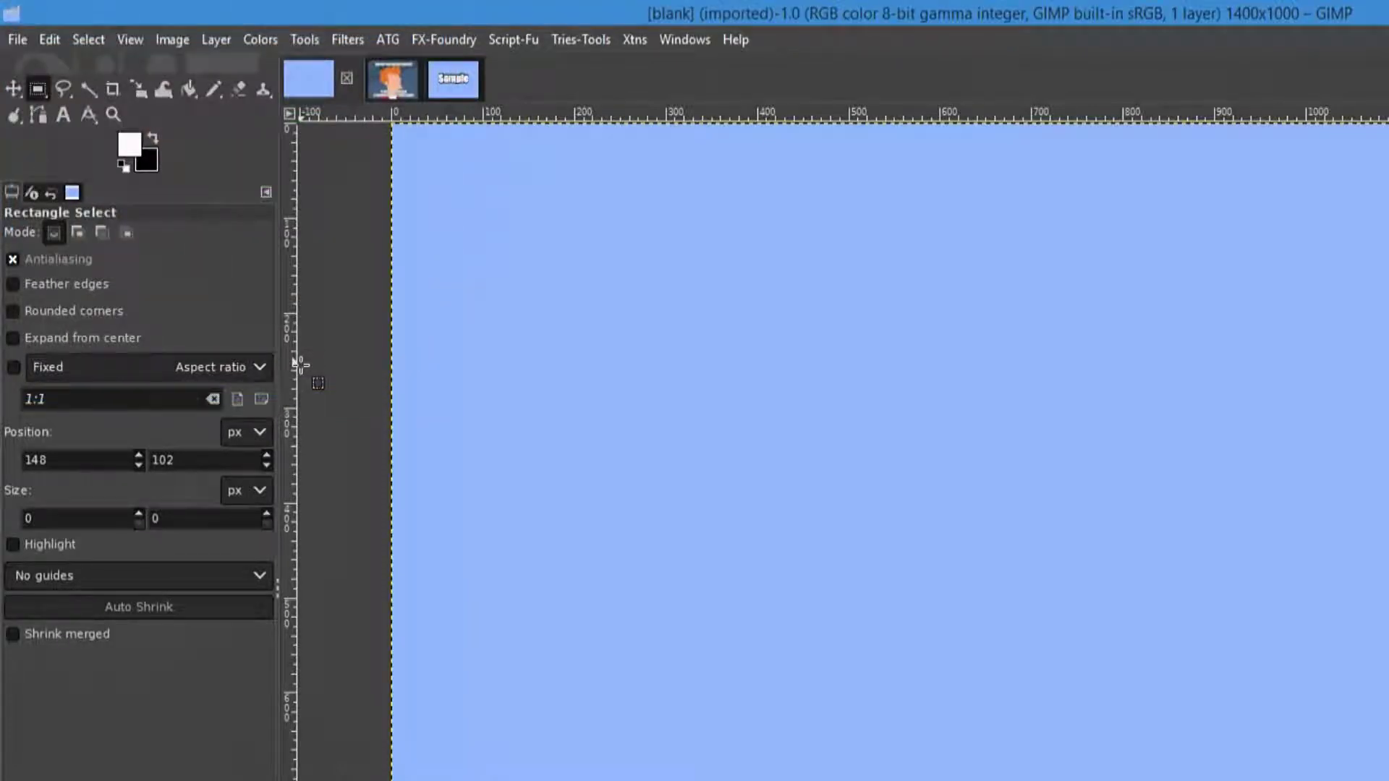
Choose the Pencil tool and enlarge its brush size to 1137.
{"action": "left_click", "coordinate": [212, 88]}
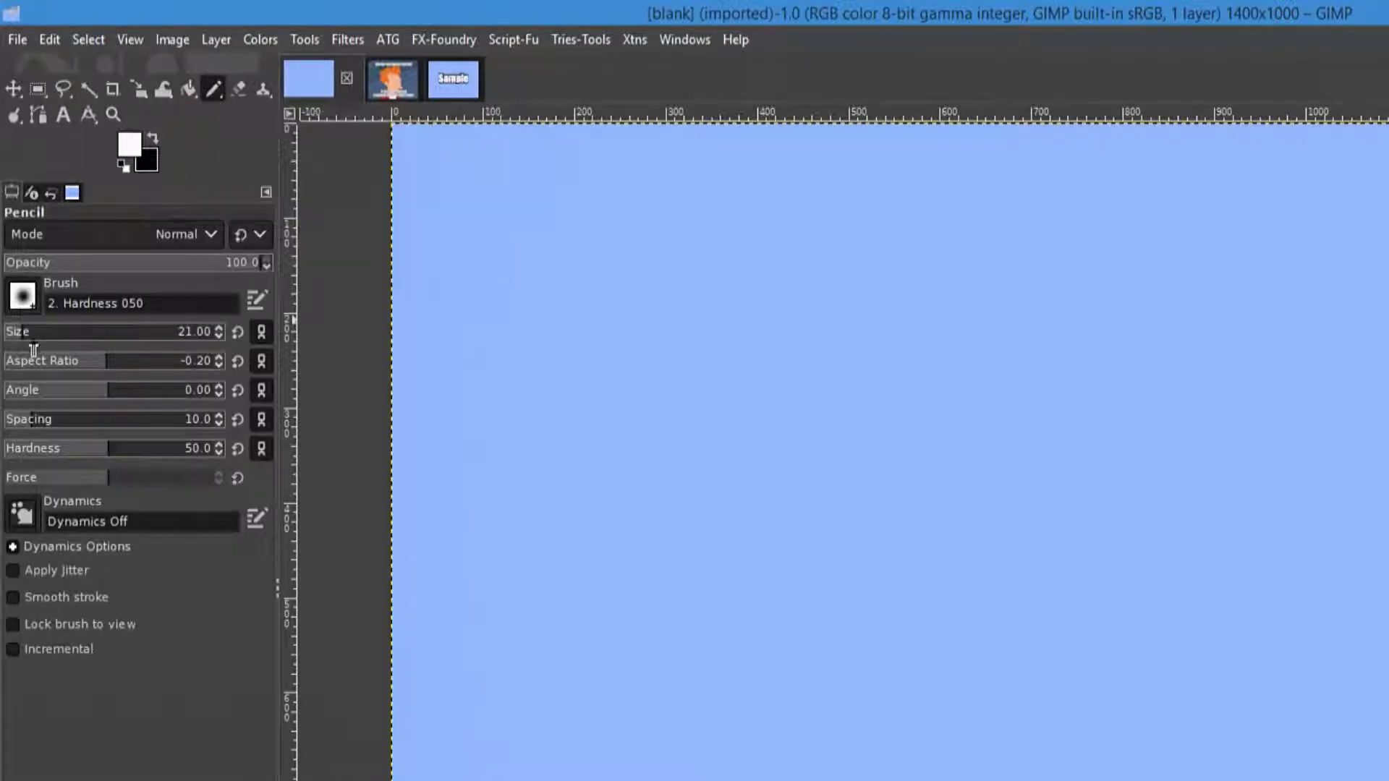
{"action": "left_click_drag", "start_coordinate": [16, 332], "coordinate": [225, 332]}
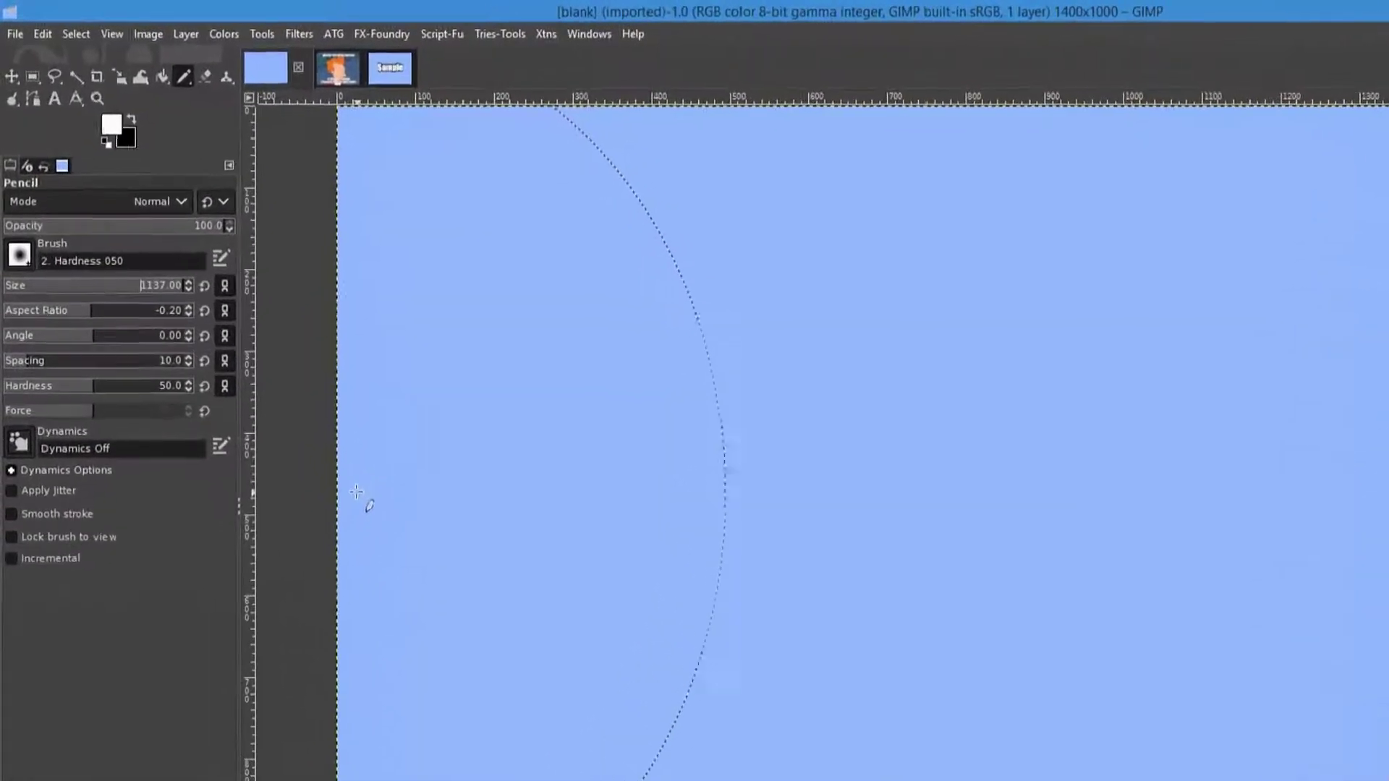
Choose the Text tool and set its font to Impact Condensed.
{"action": "left_click", "coordinate": [65, 116]}
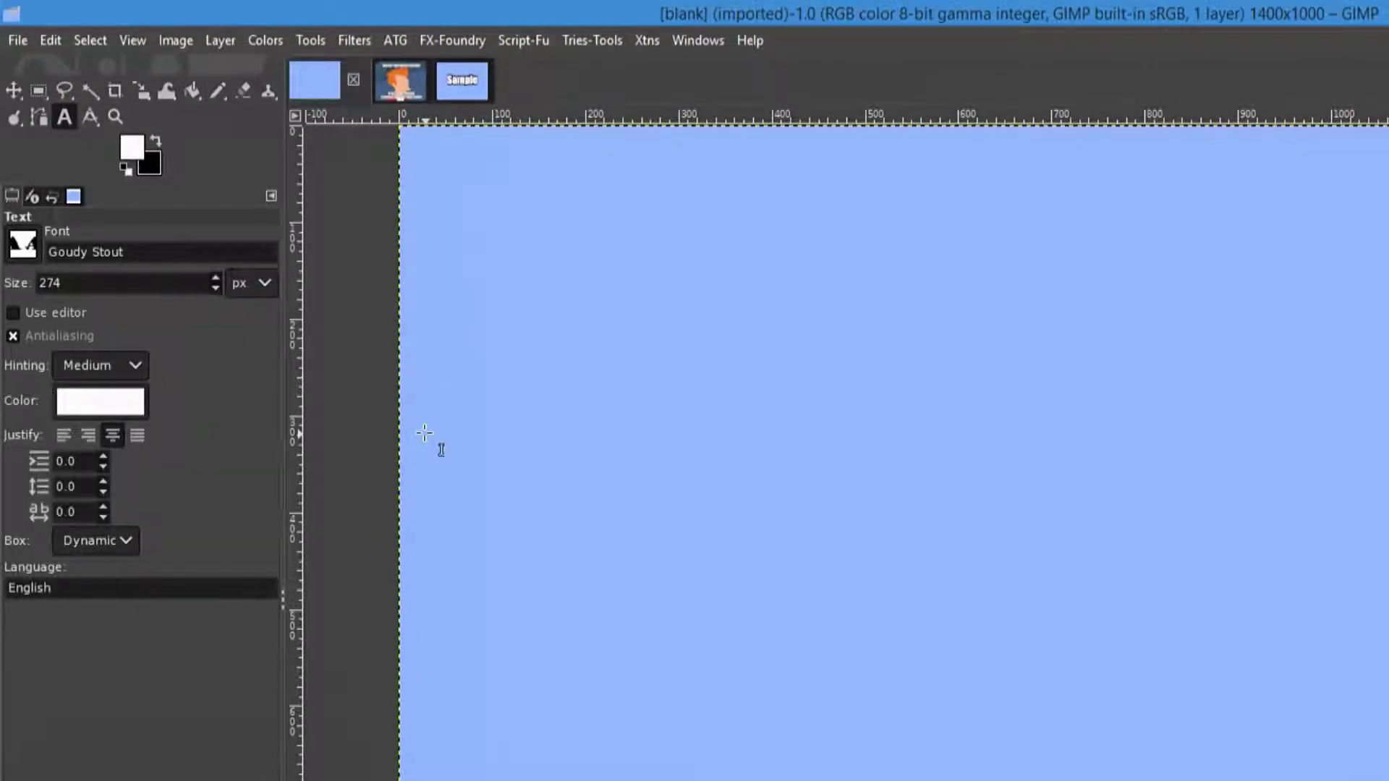
{"action": "left_click", "coordinate": [24, 249]}
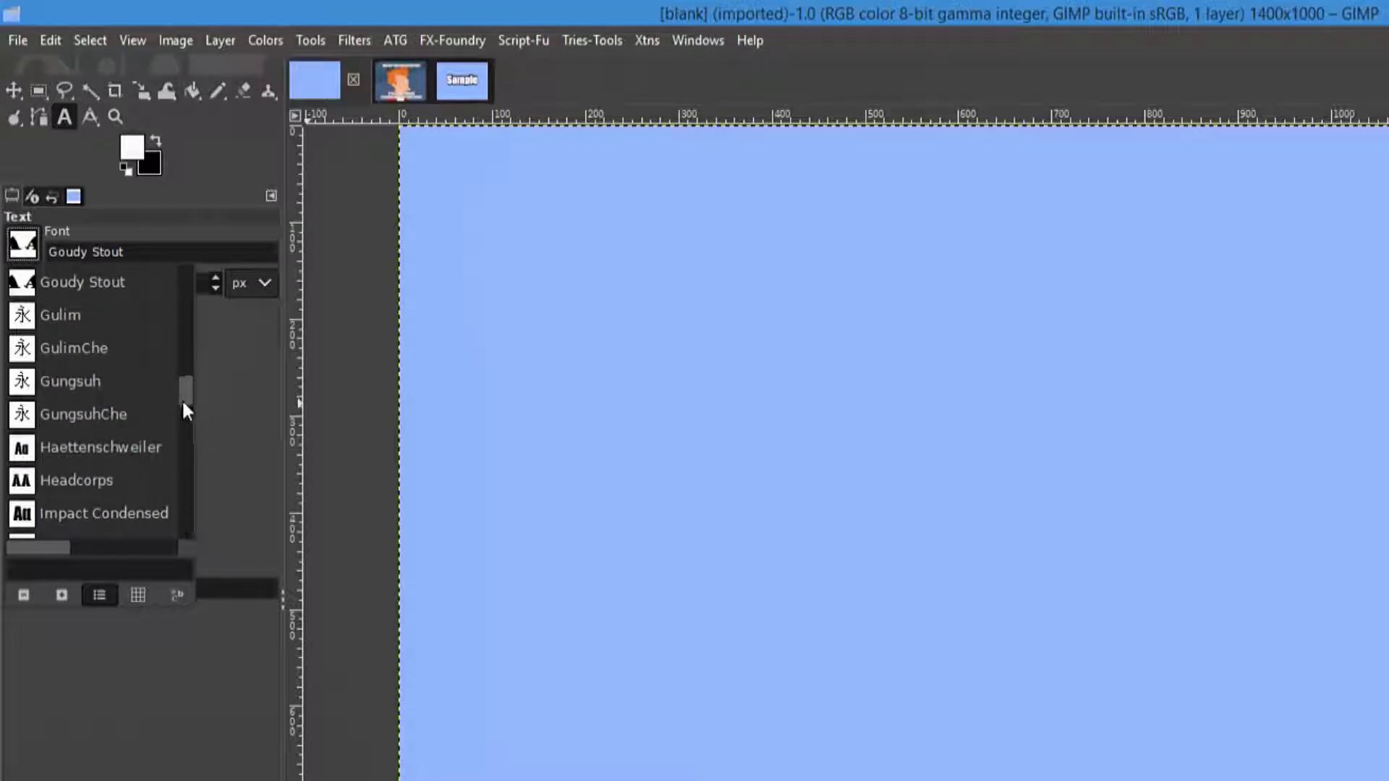
{"action": "scroll", "coordinate": [187, 410], "scroll_direction": "down", "scroll_amount": 2}
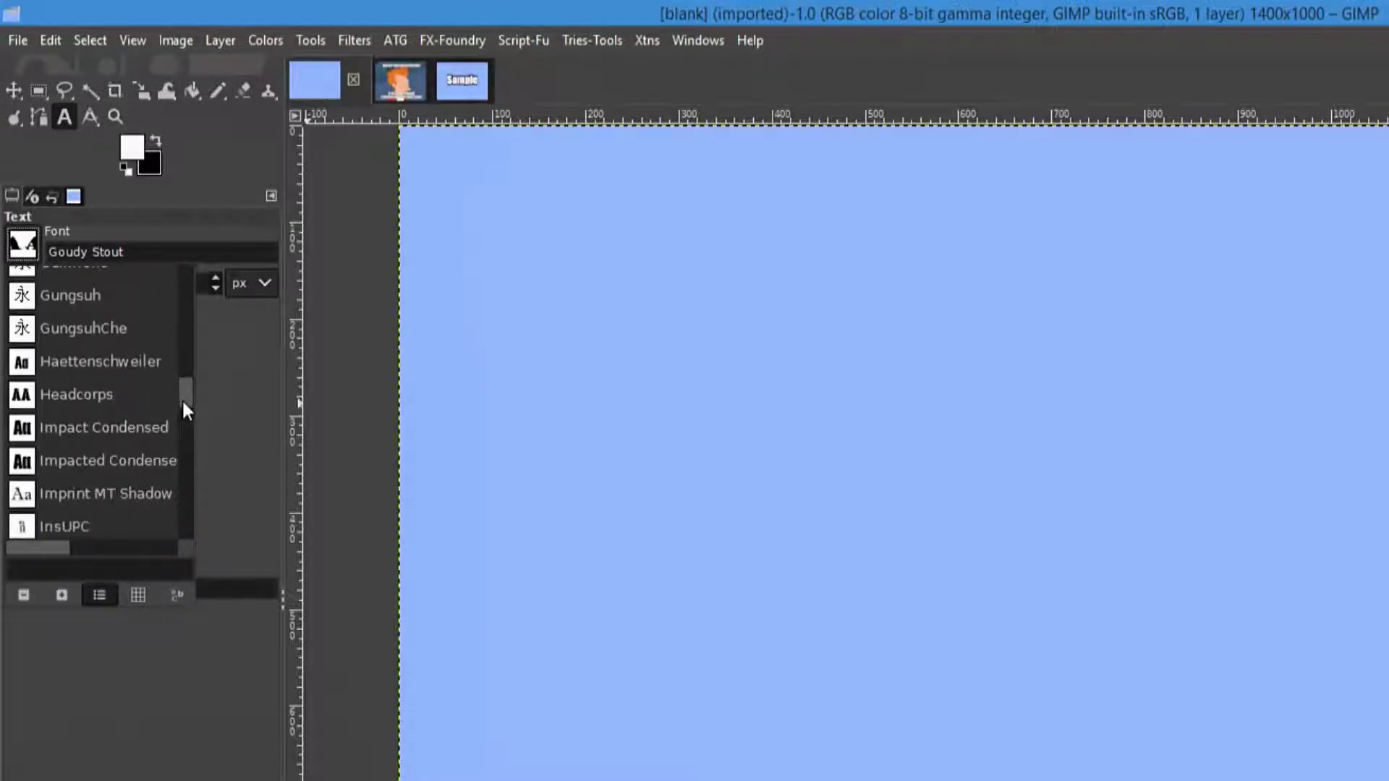
{"action": "scroll", "coordinate": [187, 409], "scroll_direction": "down", "scroll_amount": 1}
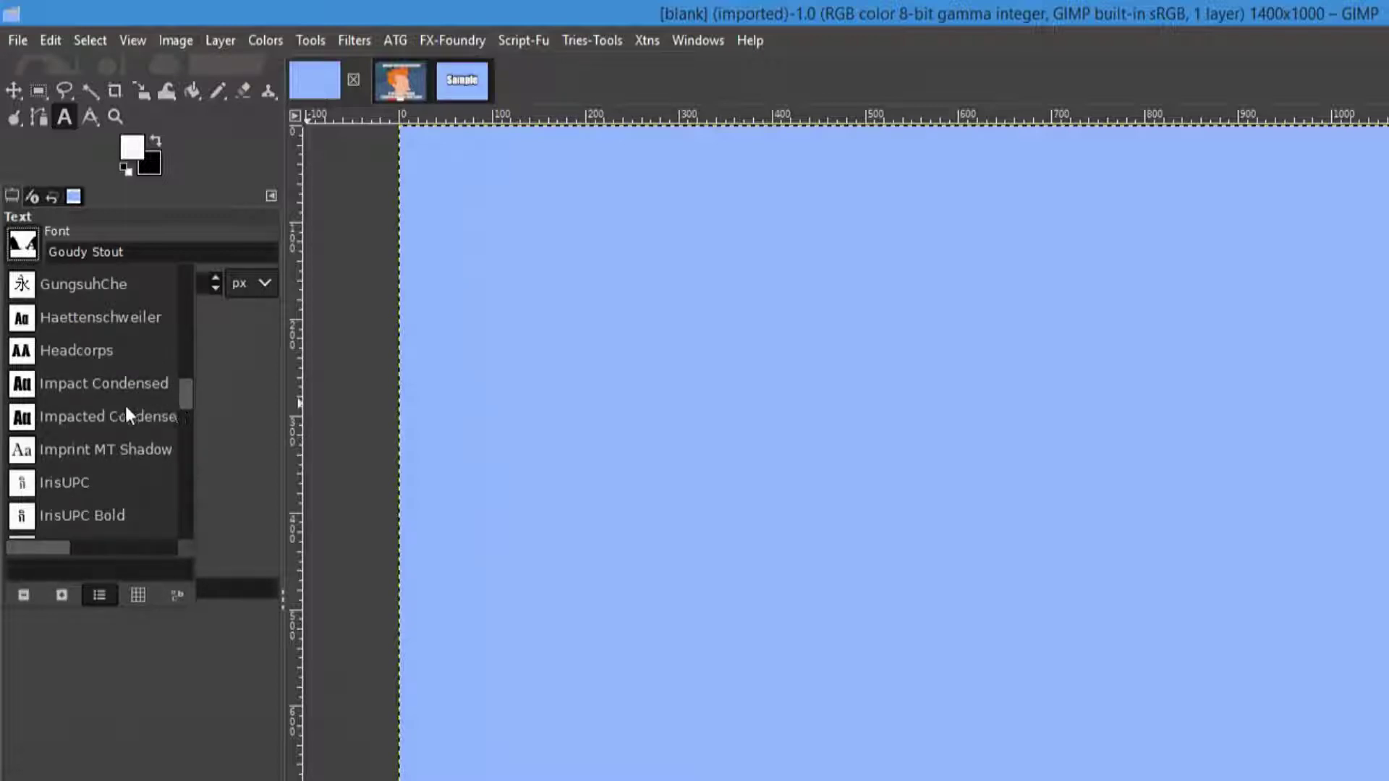
{"action": "left_click", "coordinate": [93, 385]}
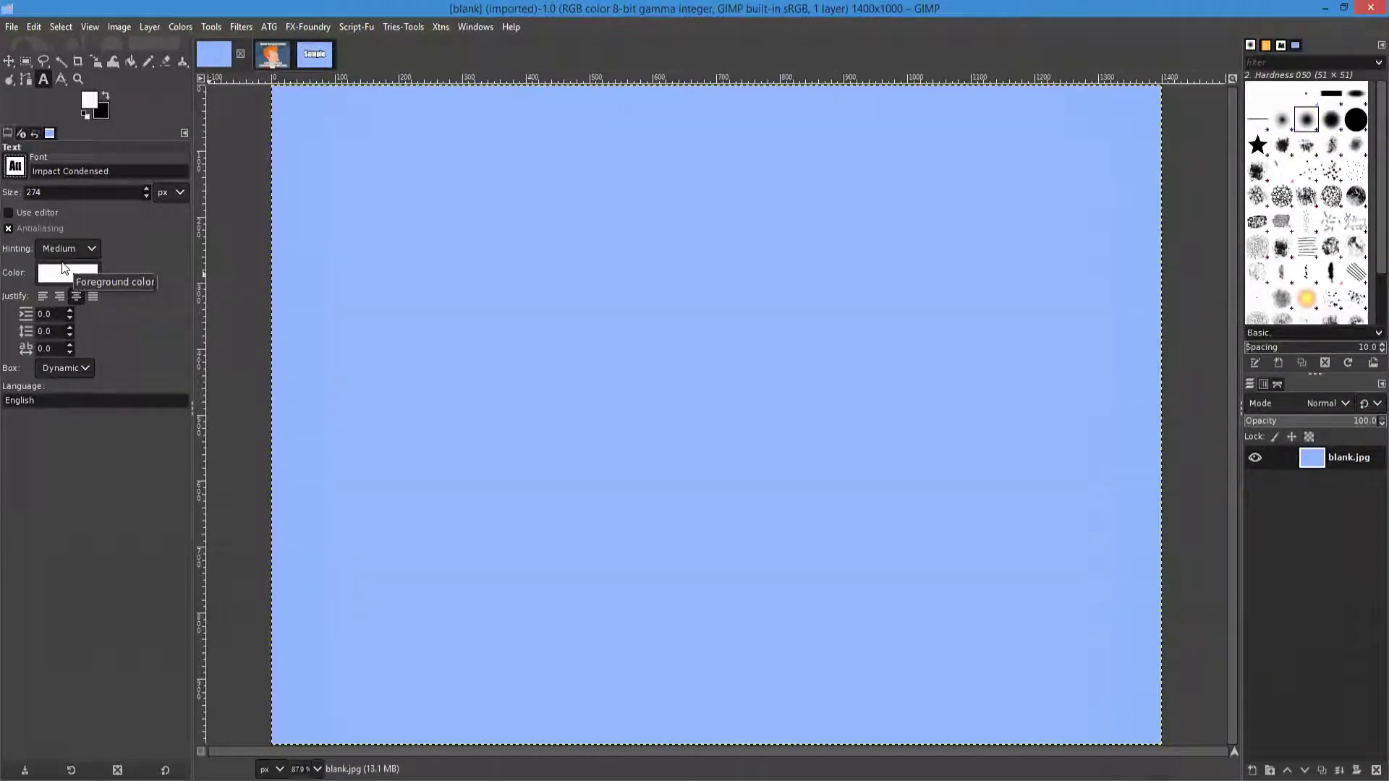
Add the text "Sample" with a blank line above and below it, and move it to the middle of the image.
{"action": "left_click", "coordinate": [449, 194]}
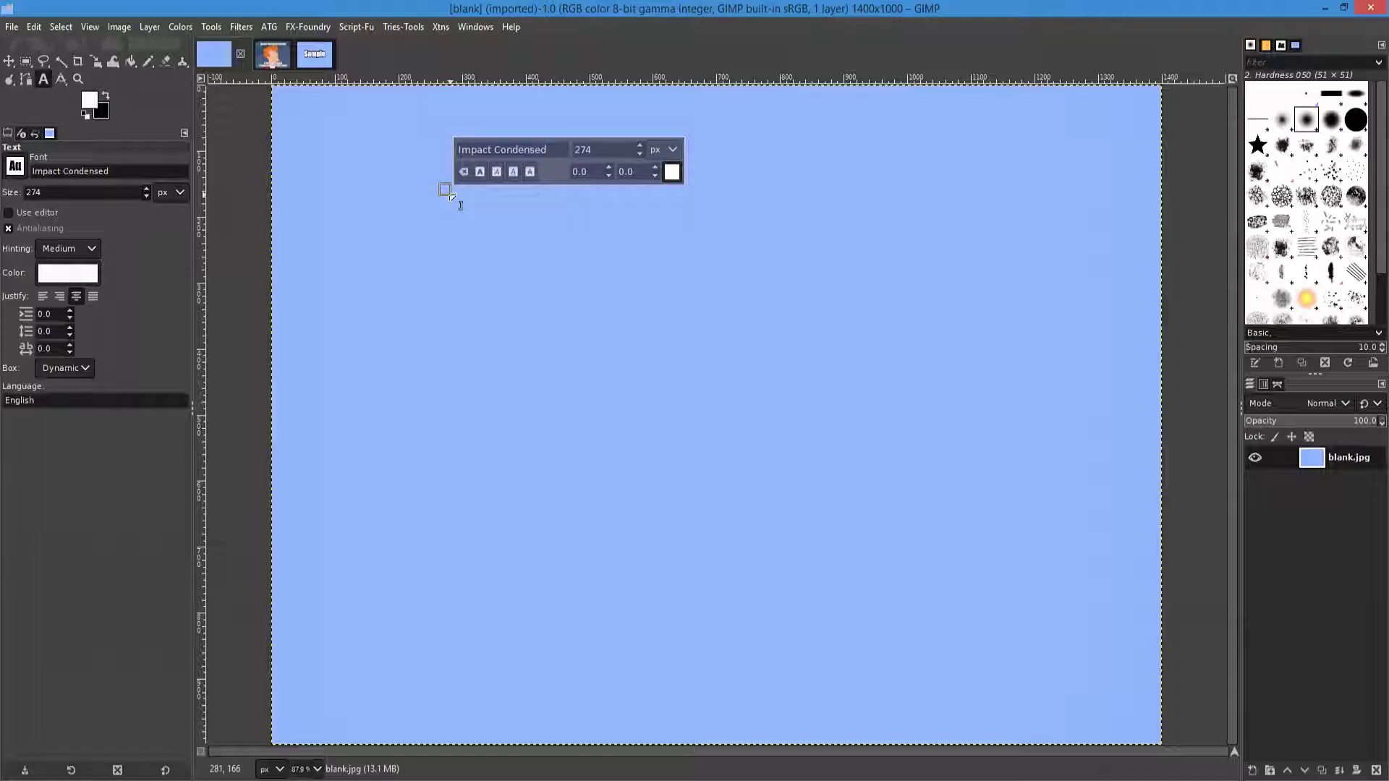
{"action": "key", "text": "Return"}
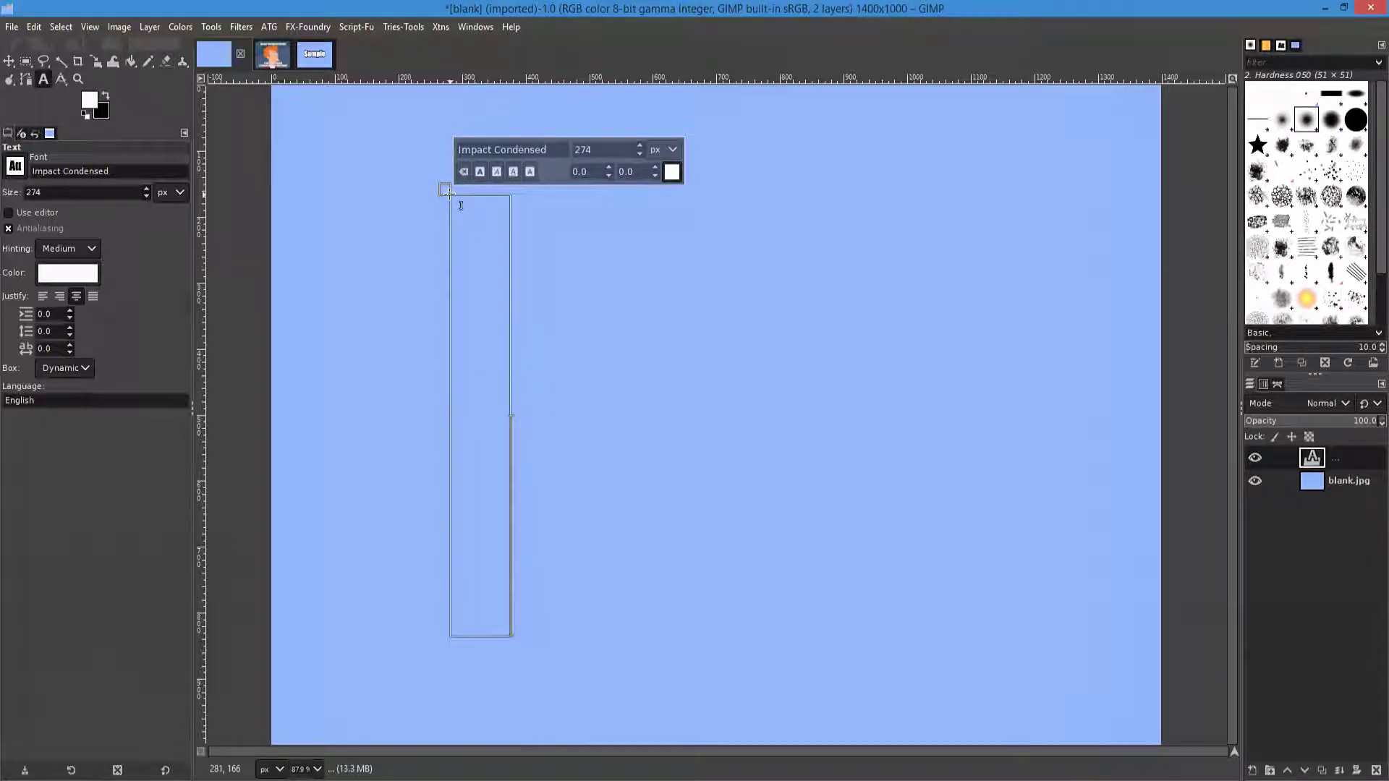
{"action": "type", "text": "Samp"}
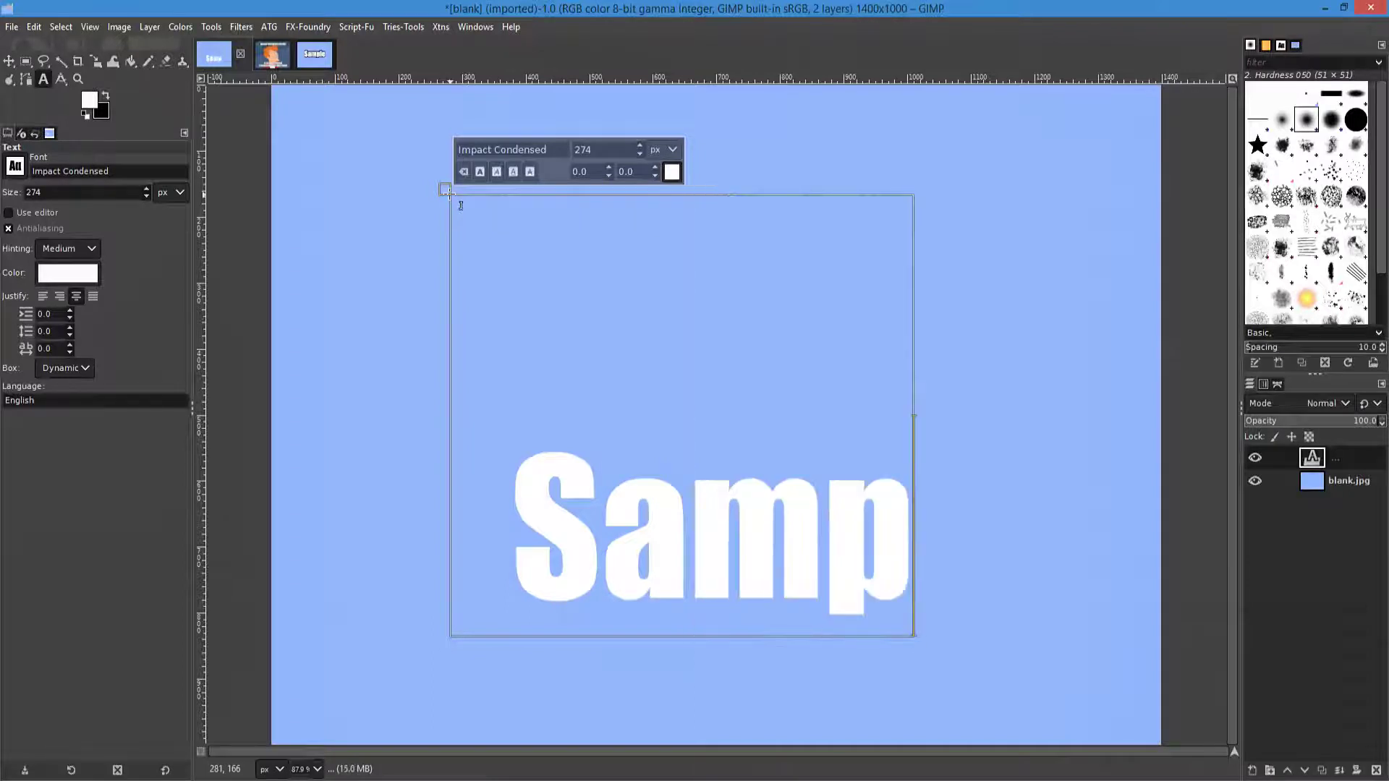
{"action": "type", "text": "le"}
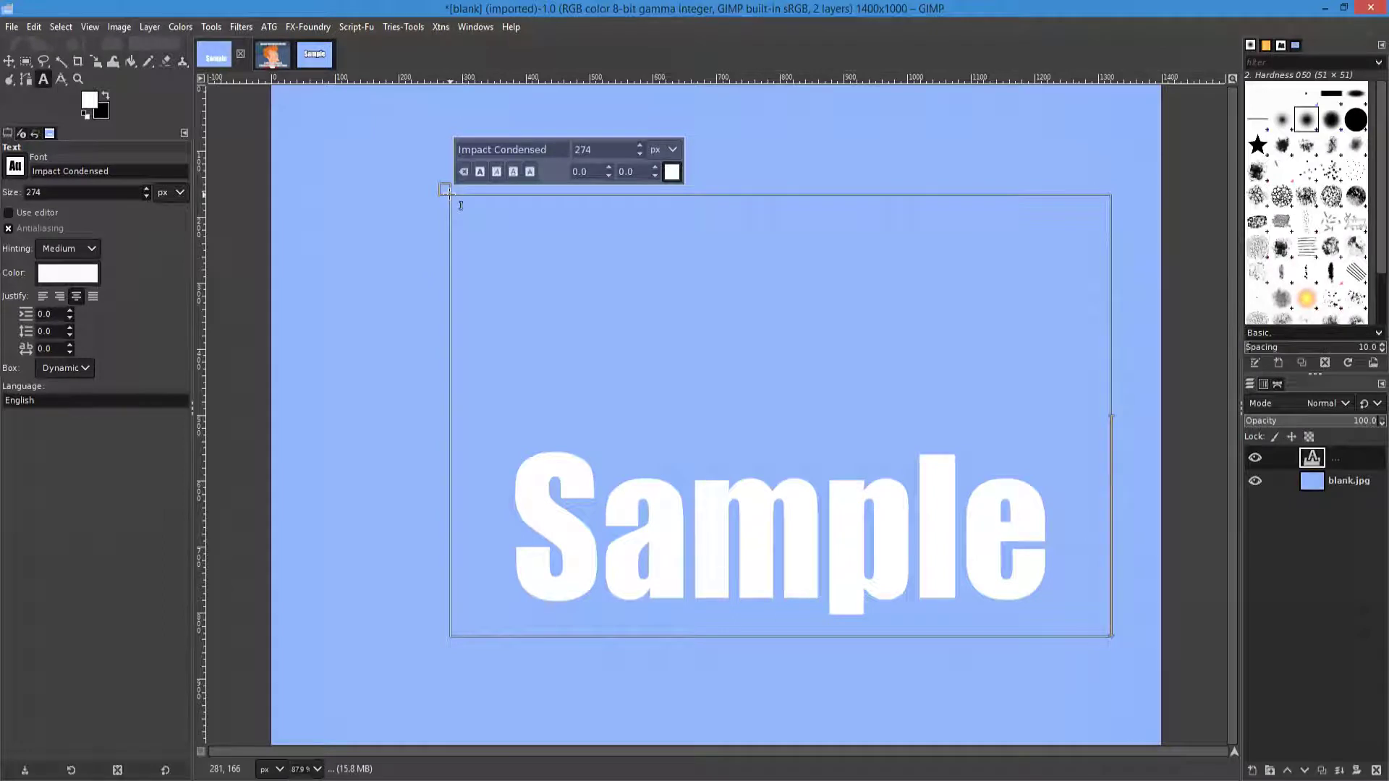
{"action": "key", "text": "Return"}
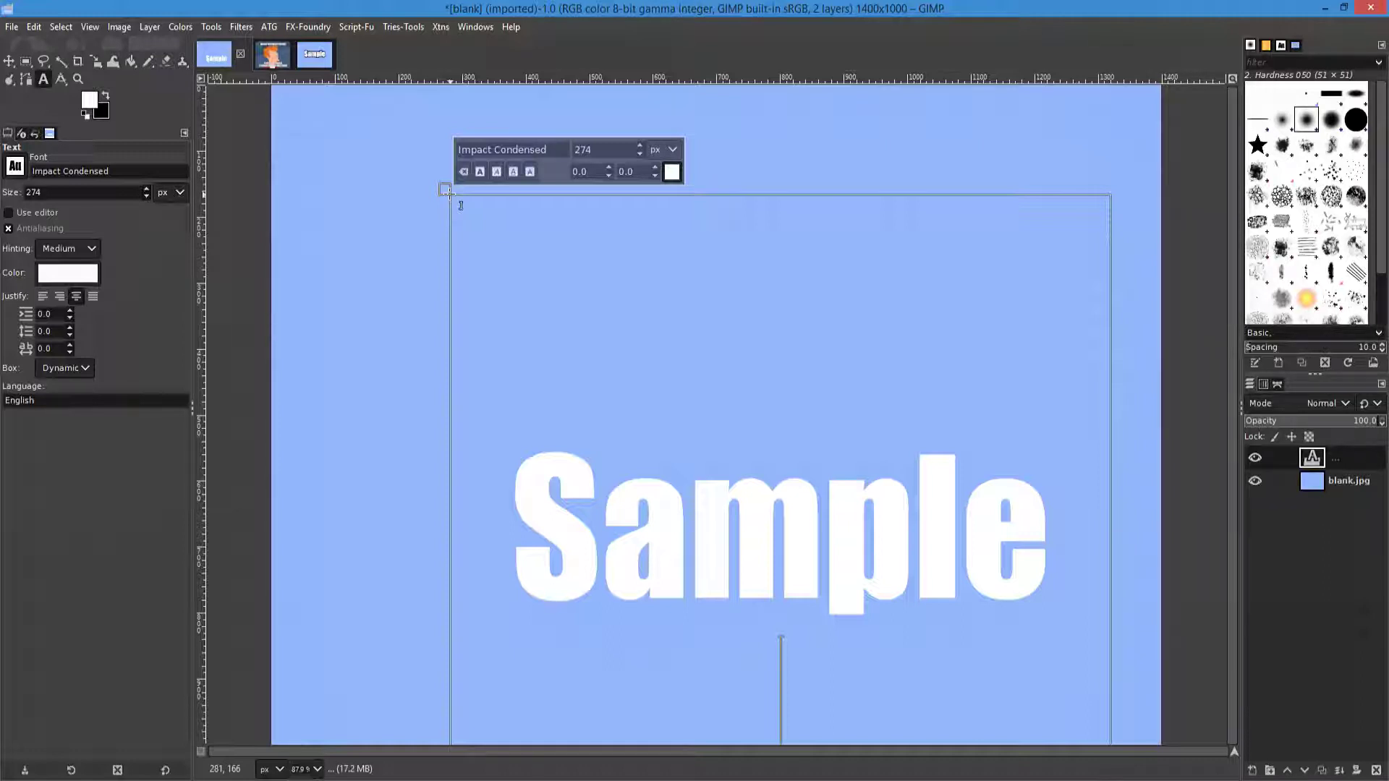
{"action": "left_click", "coordinate": [9, 61]}
{"action": "left_click_drag", "start_coordinate": [716, 526], "coordinate": [647, 382]}
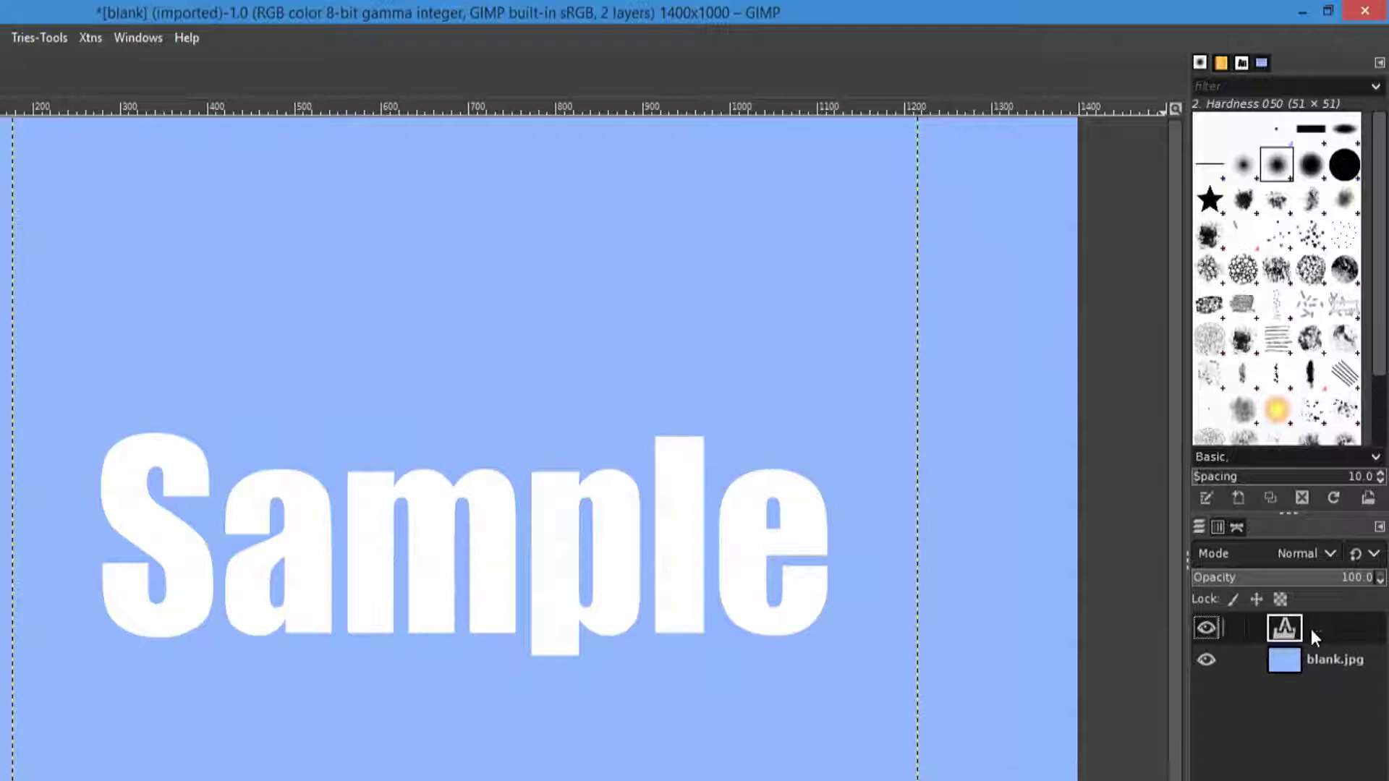
Duplicate the "Sample" text layer and create a path from the text of the lower copy.
{"action": "right_click", "coordinate": [1310, 628]}
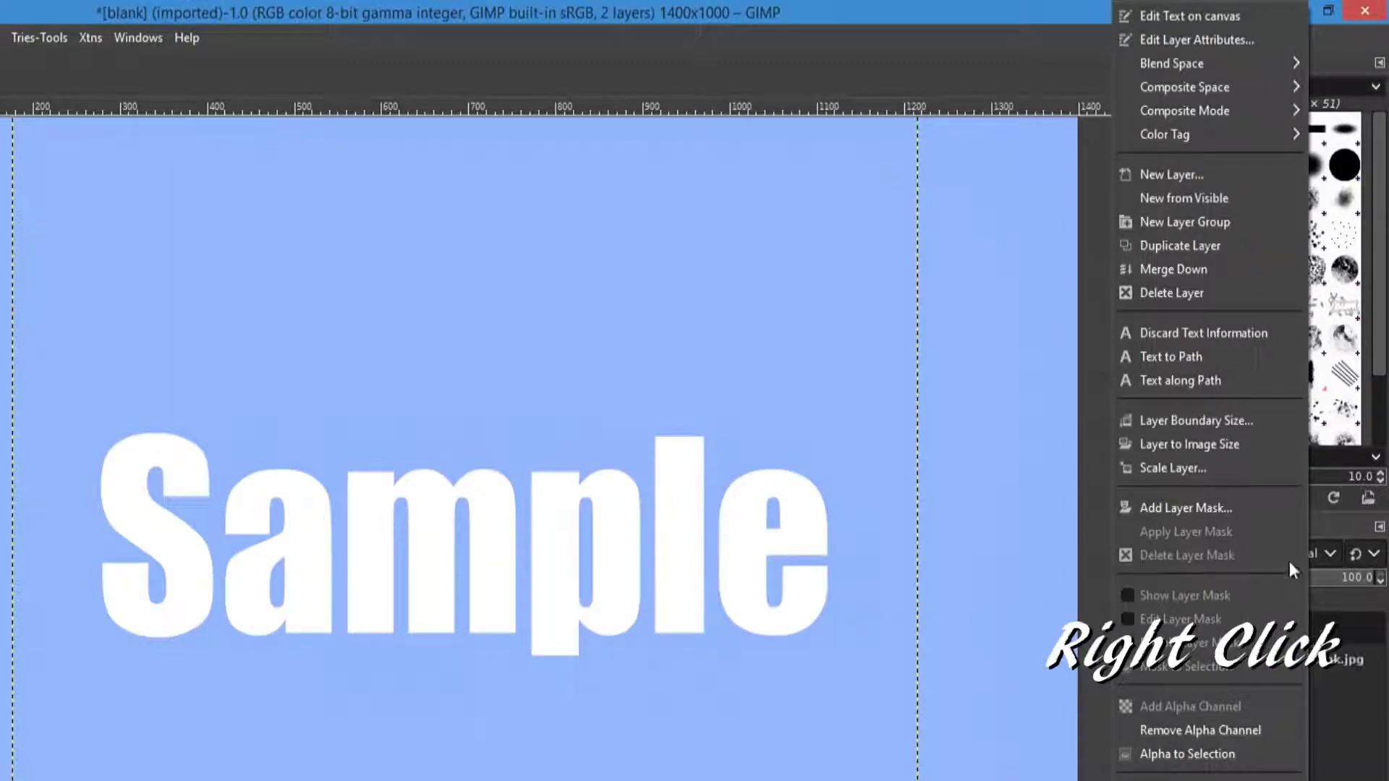
{"action": "left_click", "coordinate": [1178, 249]}
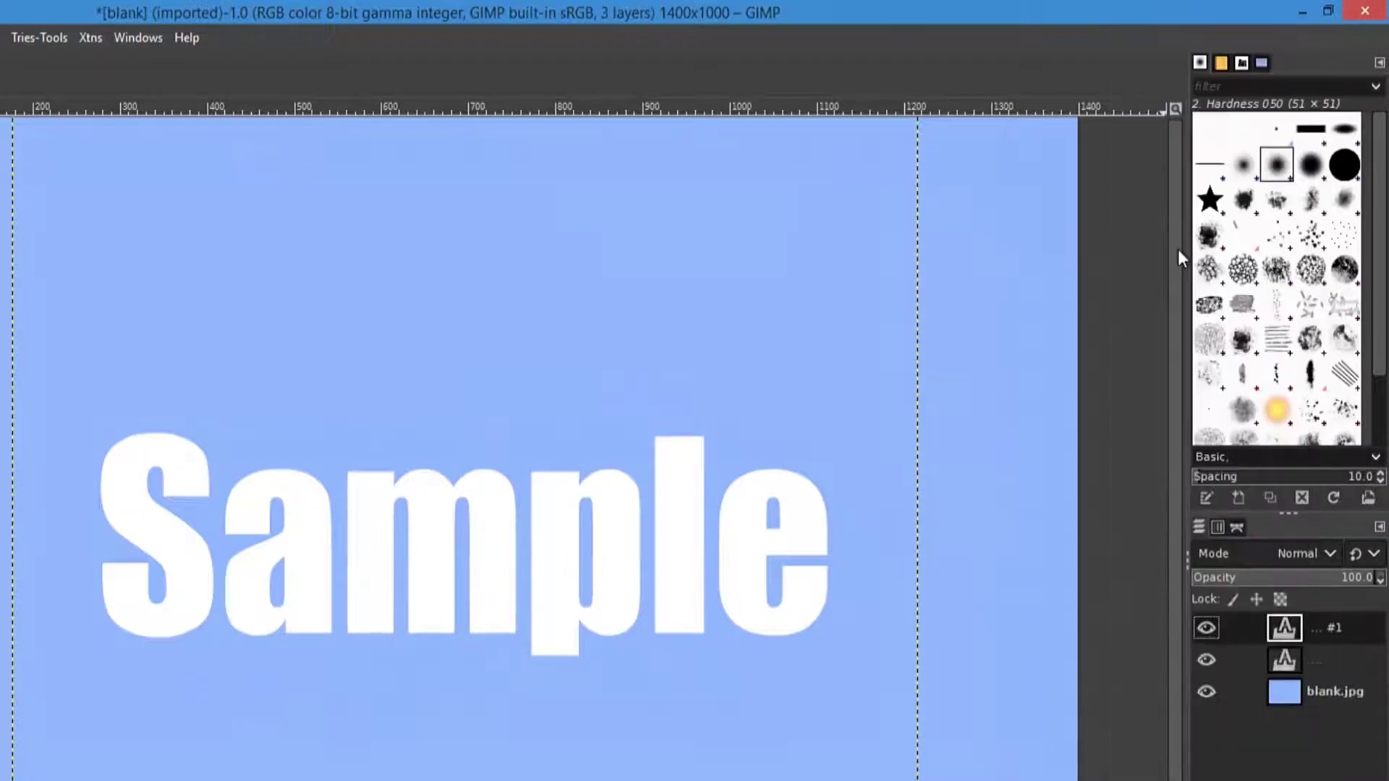
{"action": "left_click", "coordinate": [1317, 661]}
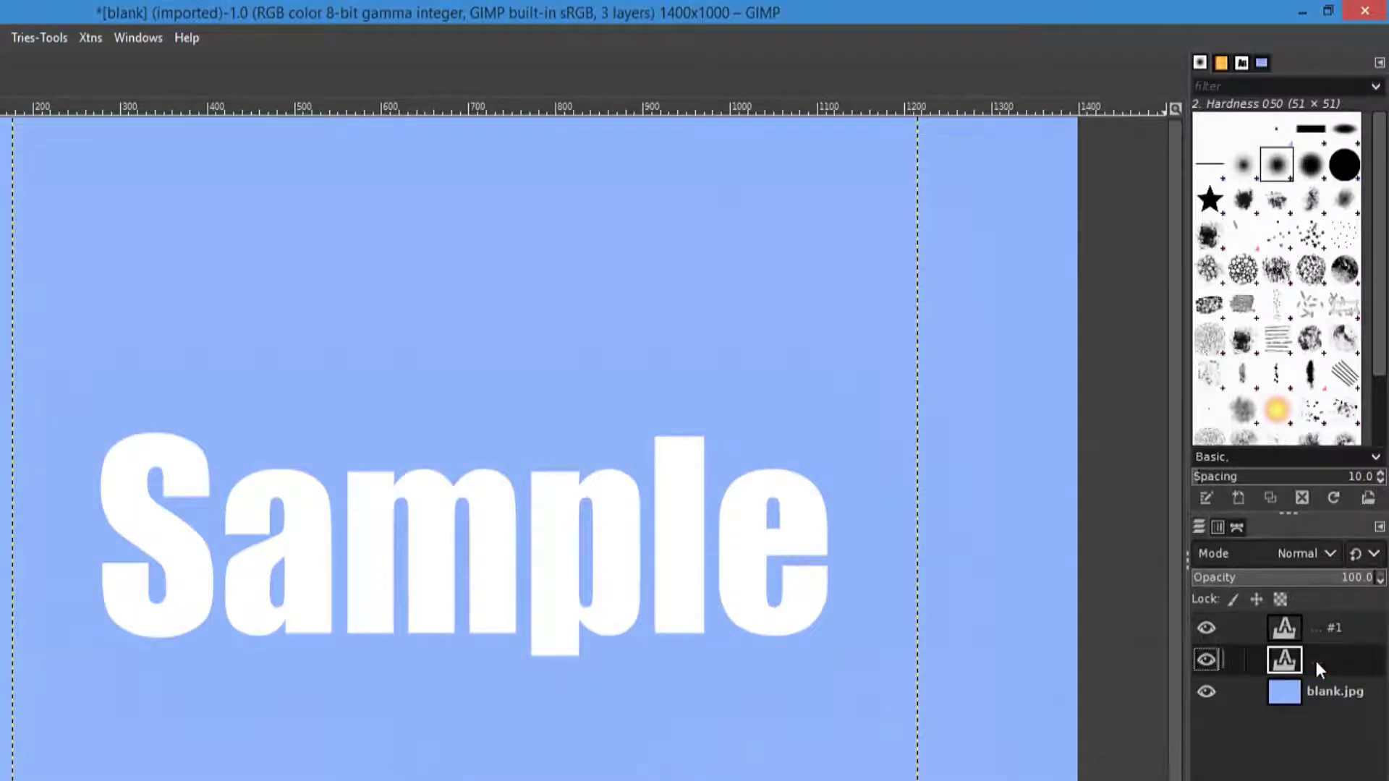
{"action": "right_click", "coordinate": [1317, 661]}
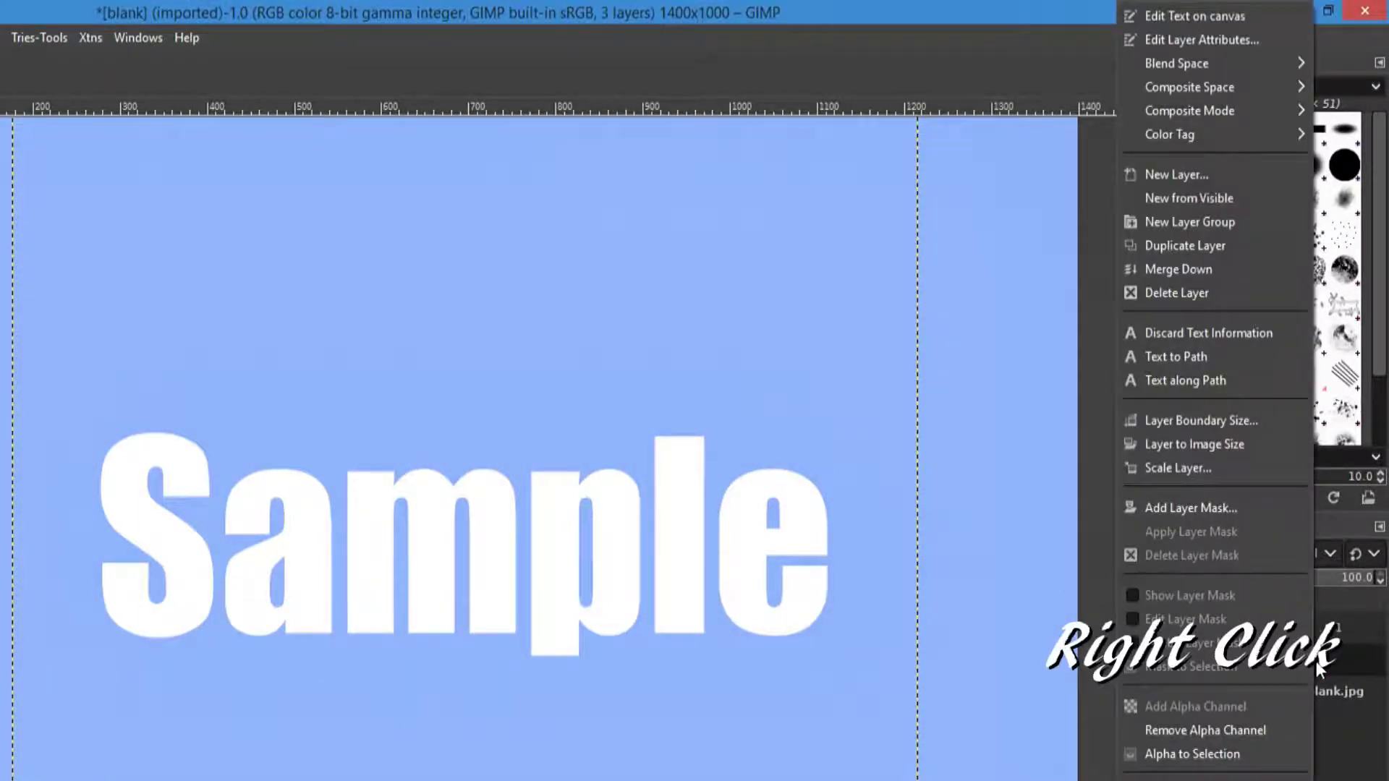
{"action": "left_click", "coordinate": [1188, 359]}
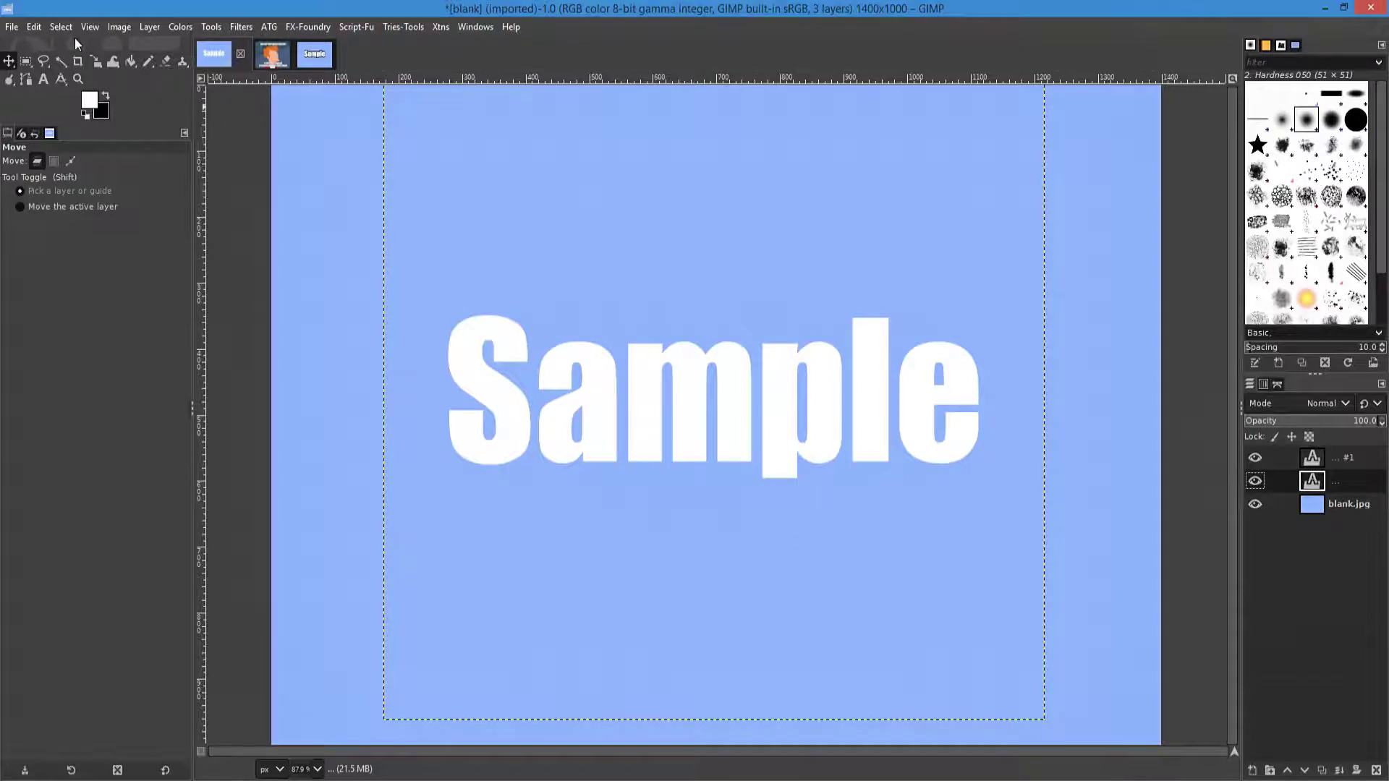
Make a selection from the text path and grow it by 4 px around the letters.
{"action": "left_click", "coordinate": [62, 27]}
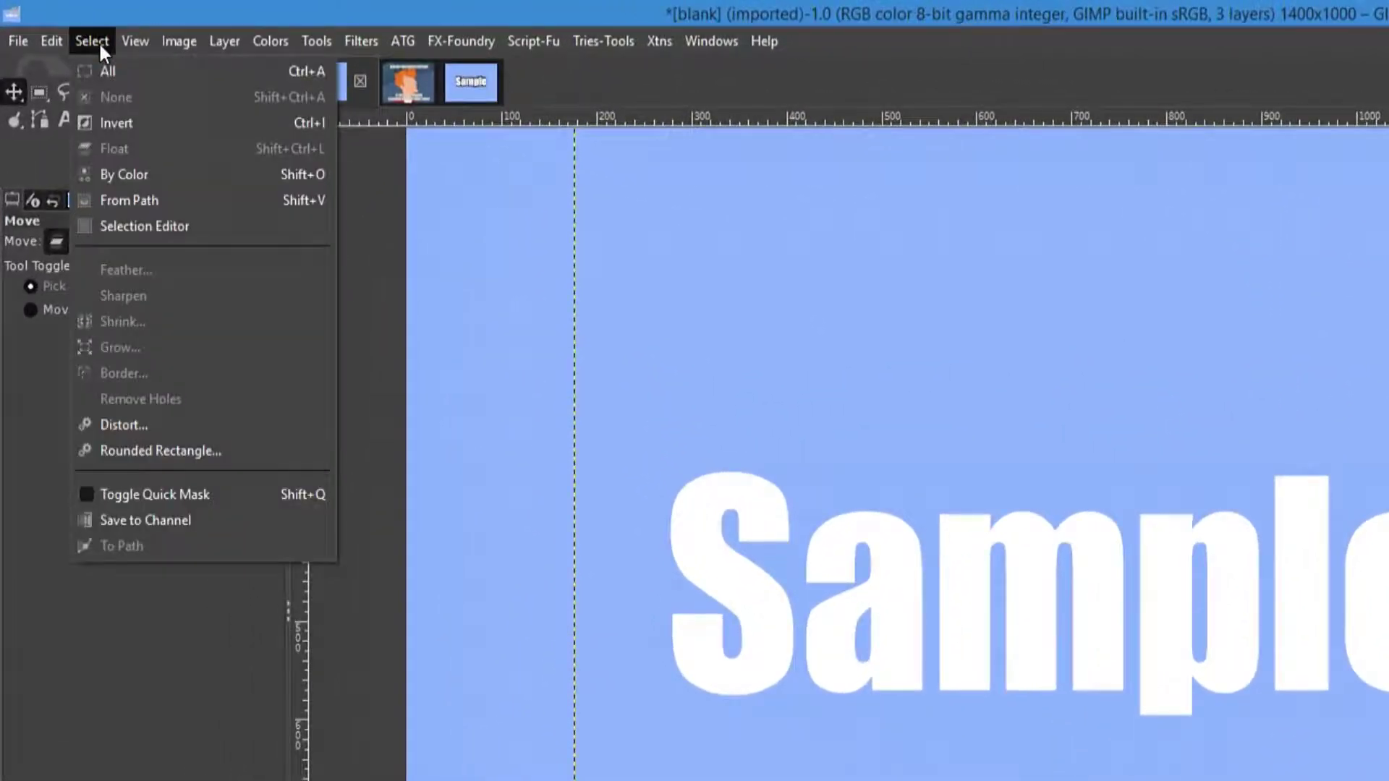
{"action": "left_click", "coordinate": [128, 202]}
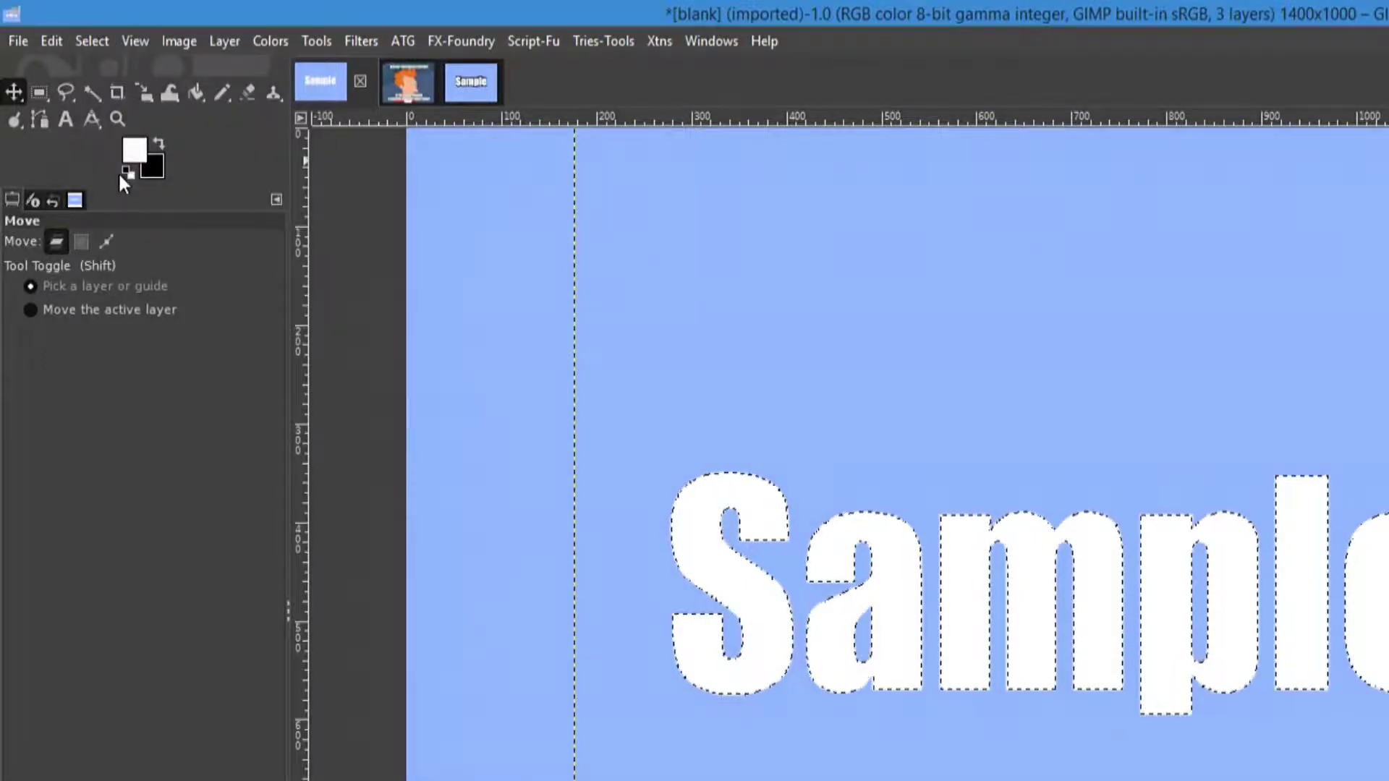
{"action": "left_click", "coordinate": [94, 41]}
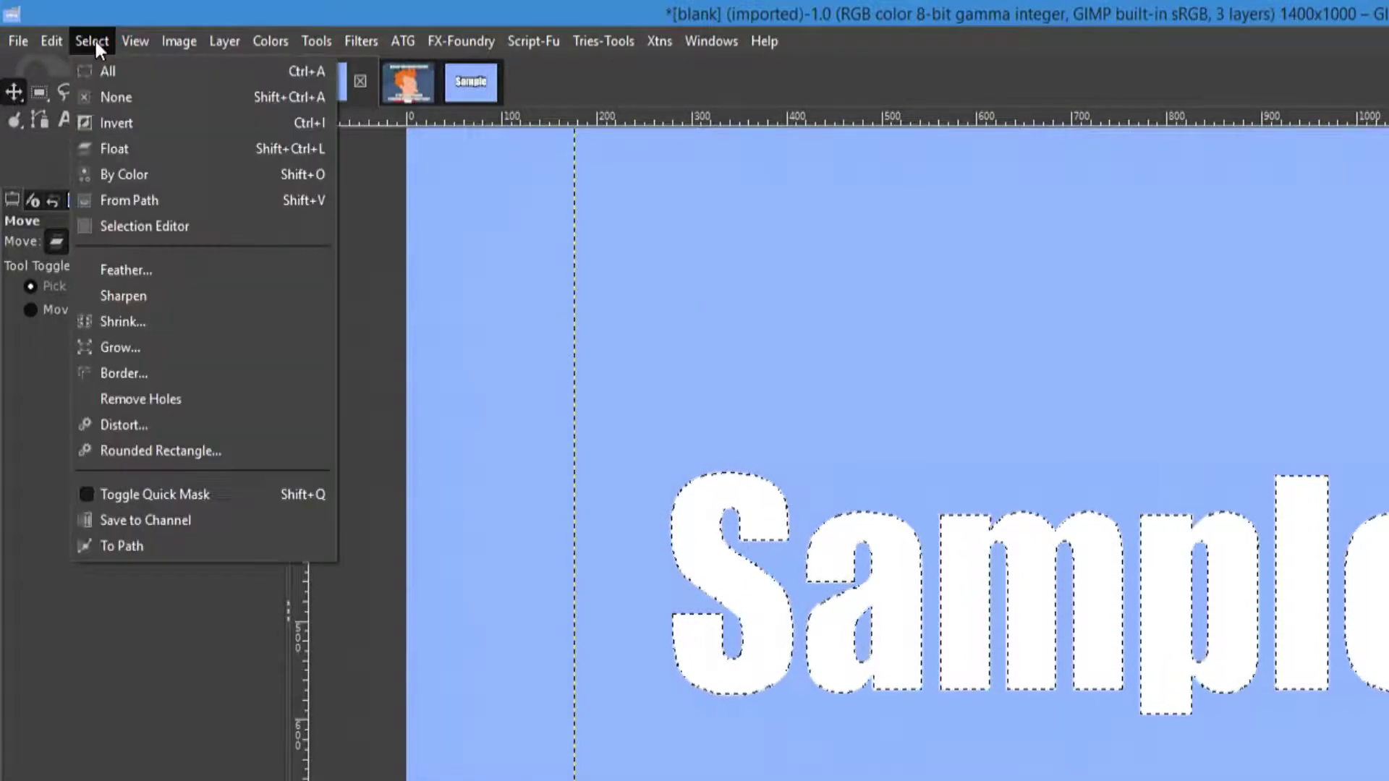
{"action": "left_click", "coordinate": [123, 347]}
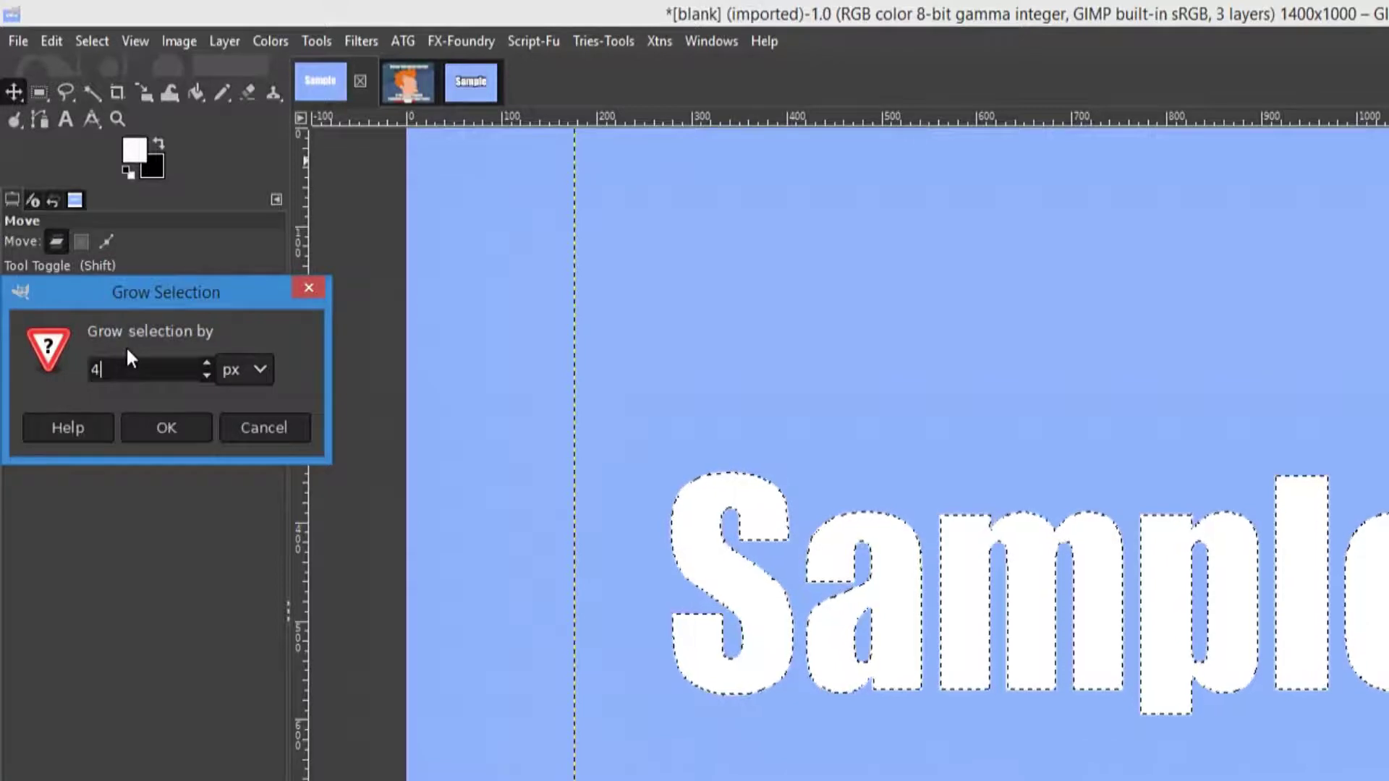
{"action": "left_click", "coordinate": [150, 432]}
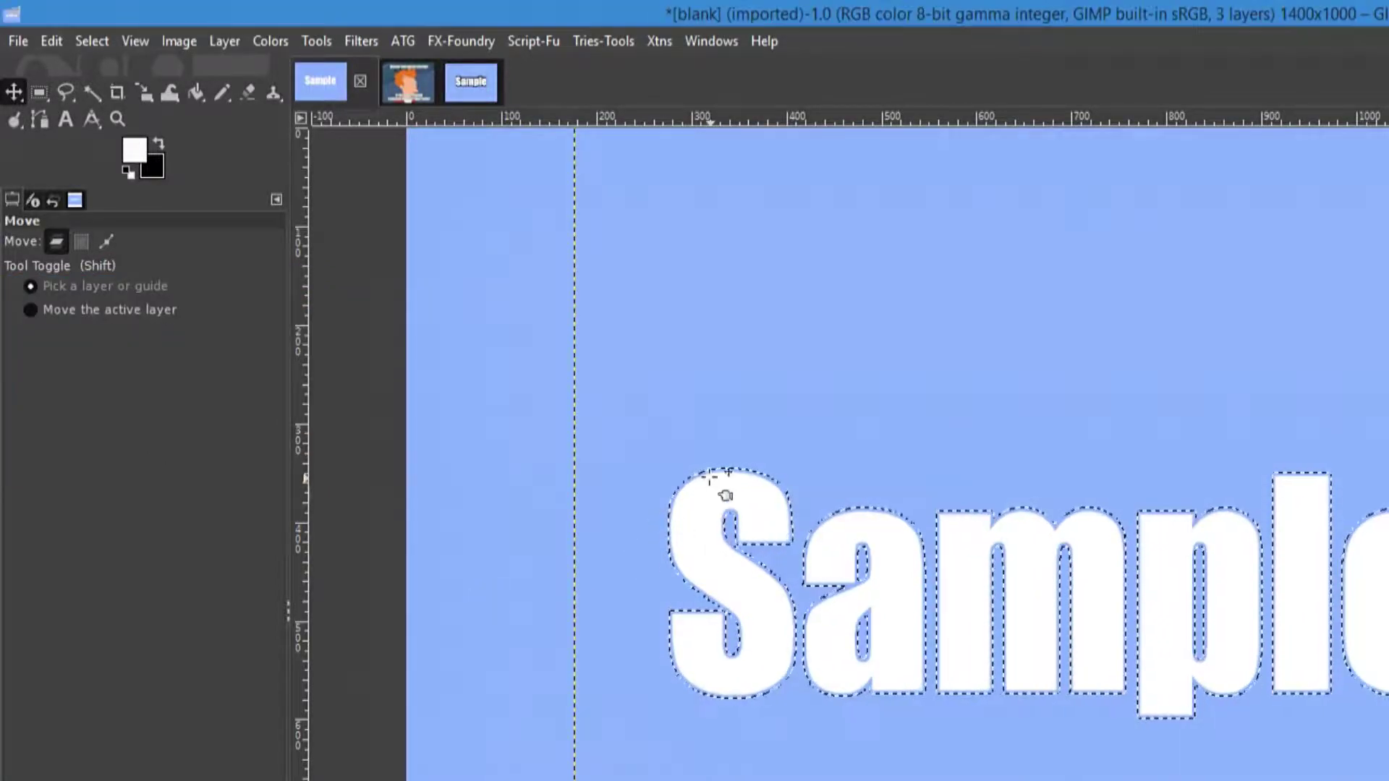
{"action": "scroll", "coordinate": [716, 481], "scroll_direction": "up", "scroll_amount": 3}
{"action": "scroll", "coordinate": [720, 474], "scroll_direction": "up", "scroll_amount": 1}
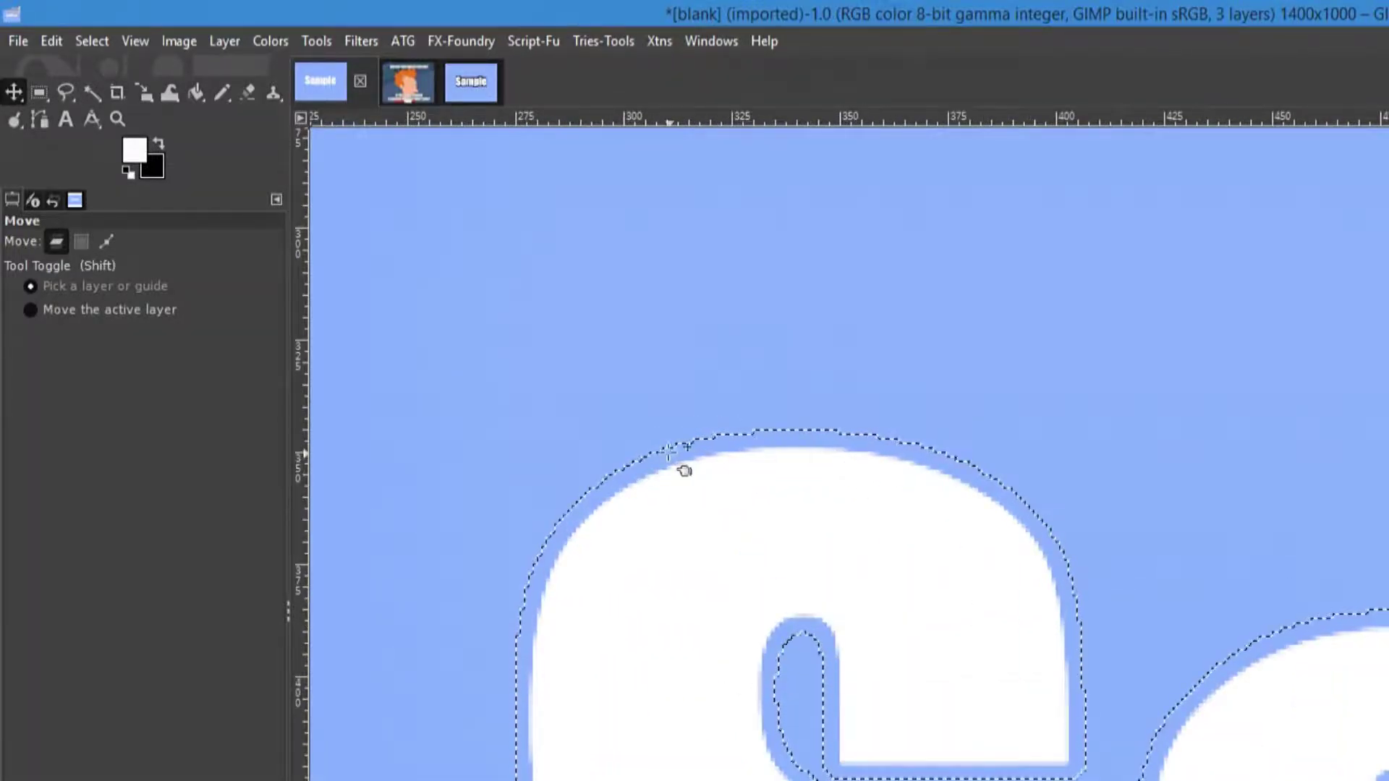
{"action": "scroll", "coordinate": [839, 456], "scroll_direction": "down", "scroll_amount": 1}
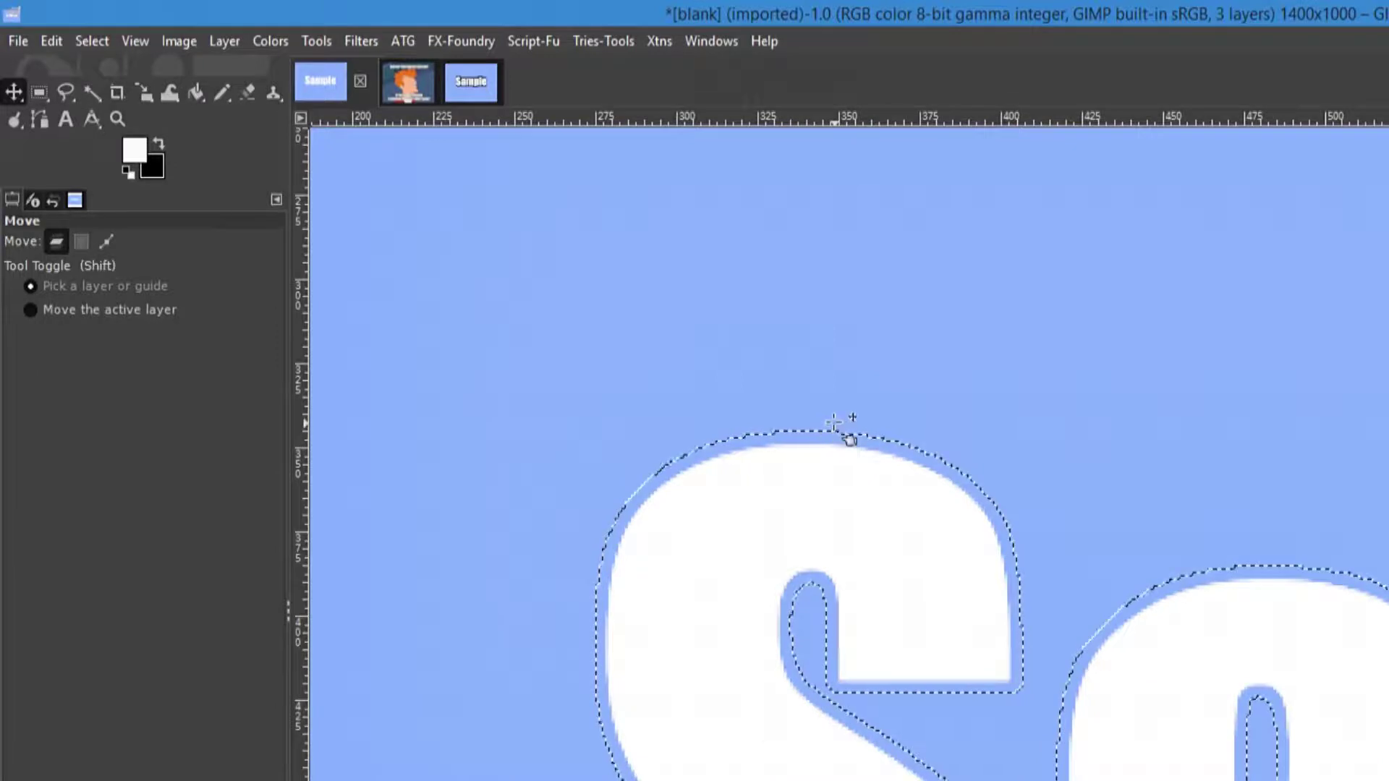
{"action": "scroll", "coordinate": [833, 422], "scroll_direction": "down", "scroll_amount": 3}
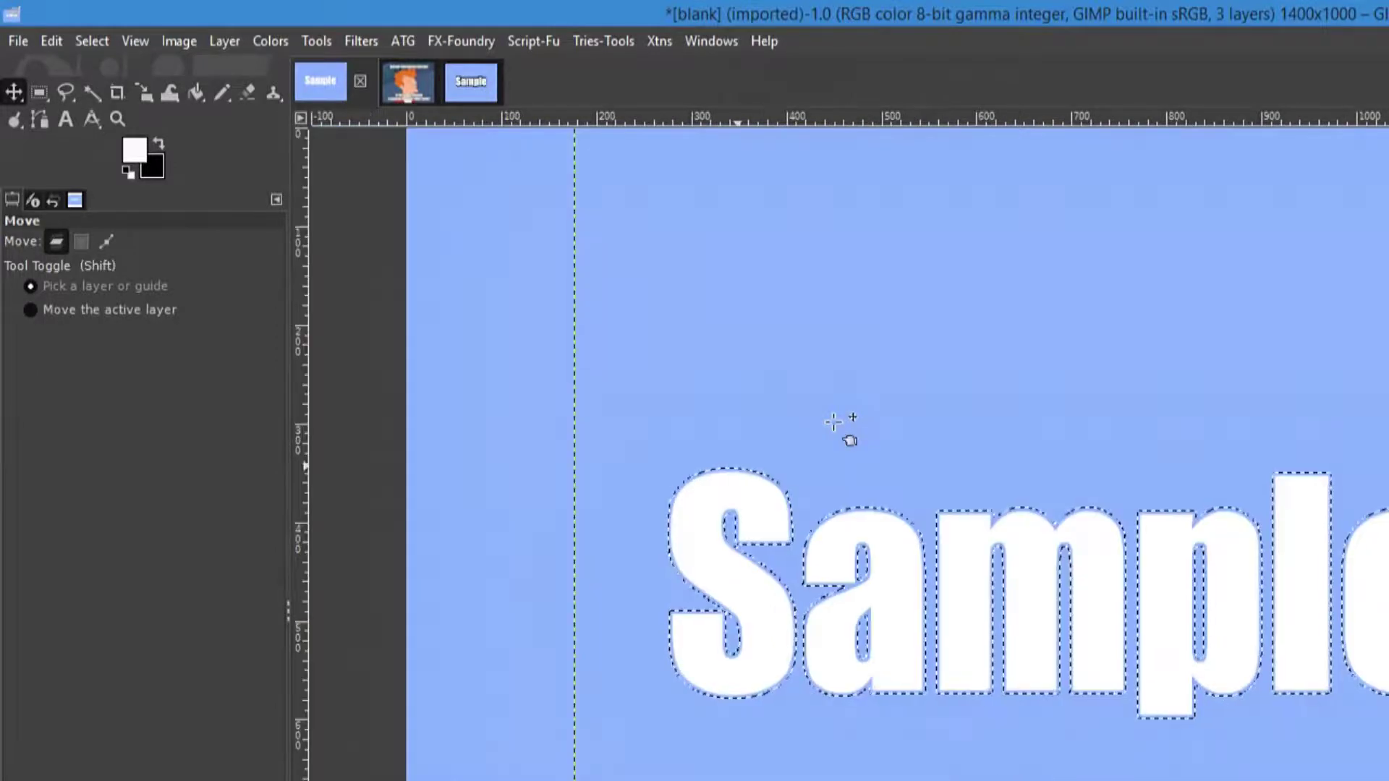
Swap the foreground colour to black and fill the grown selection on the lower text layer with the Pencil tool.
{"action": "left_click", "coordinate": [222, 93]}
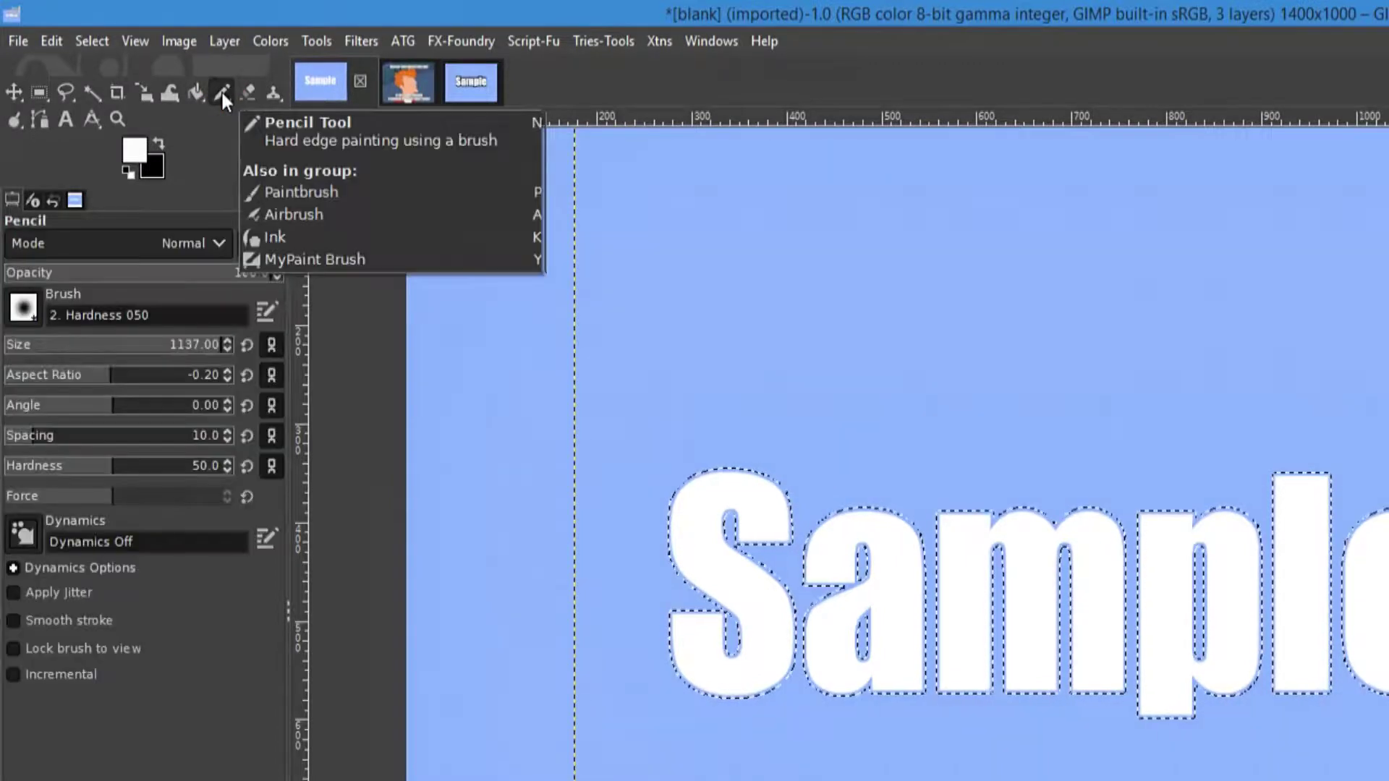
{"action": "left_click", "coordinate": [162, 142]}
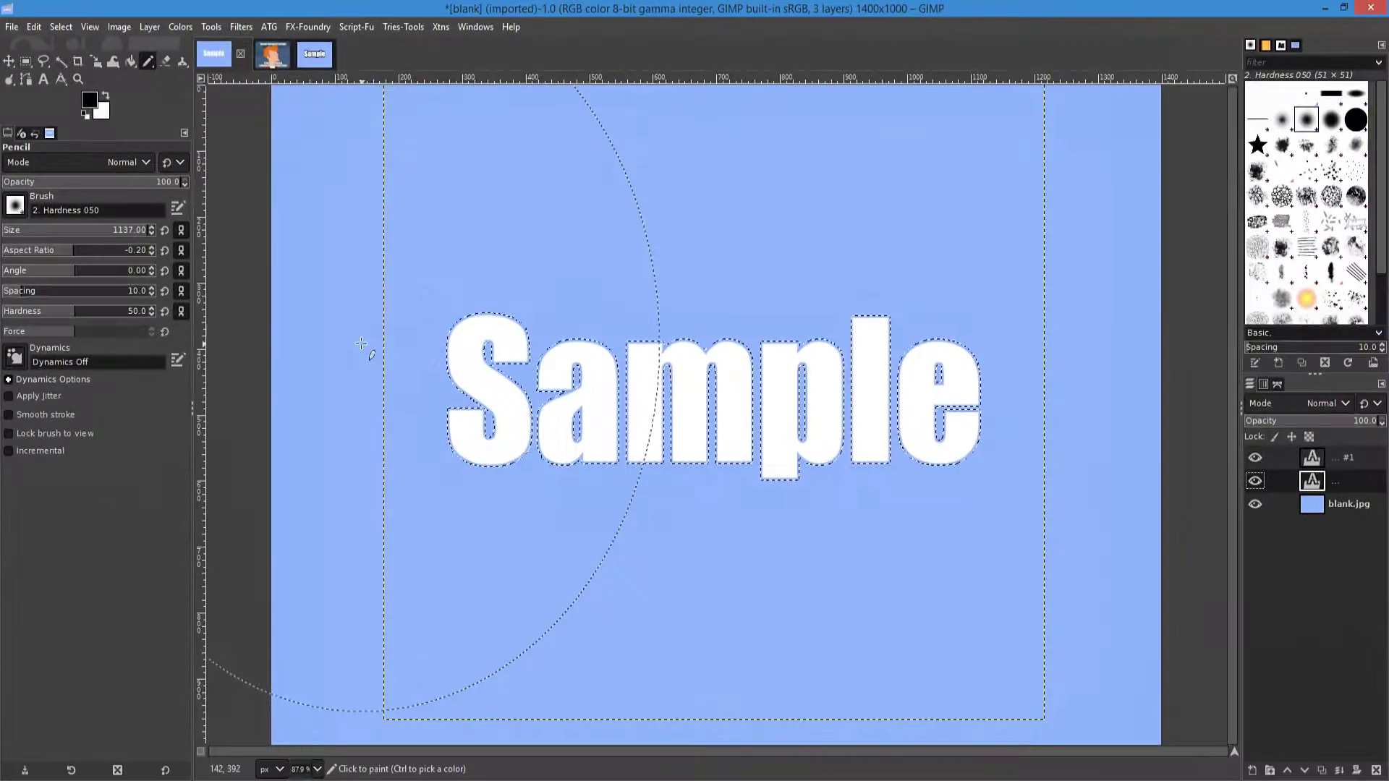
{"action": "left_click", "coordinate": [548, 392]}
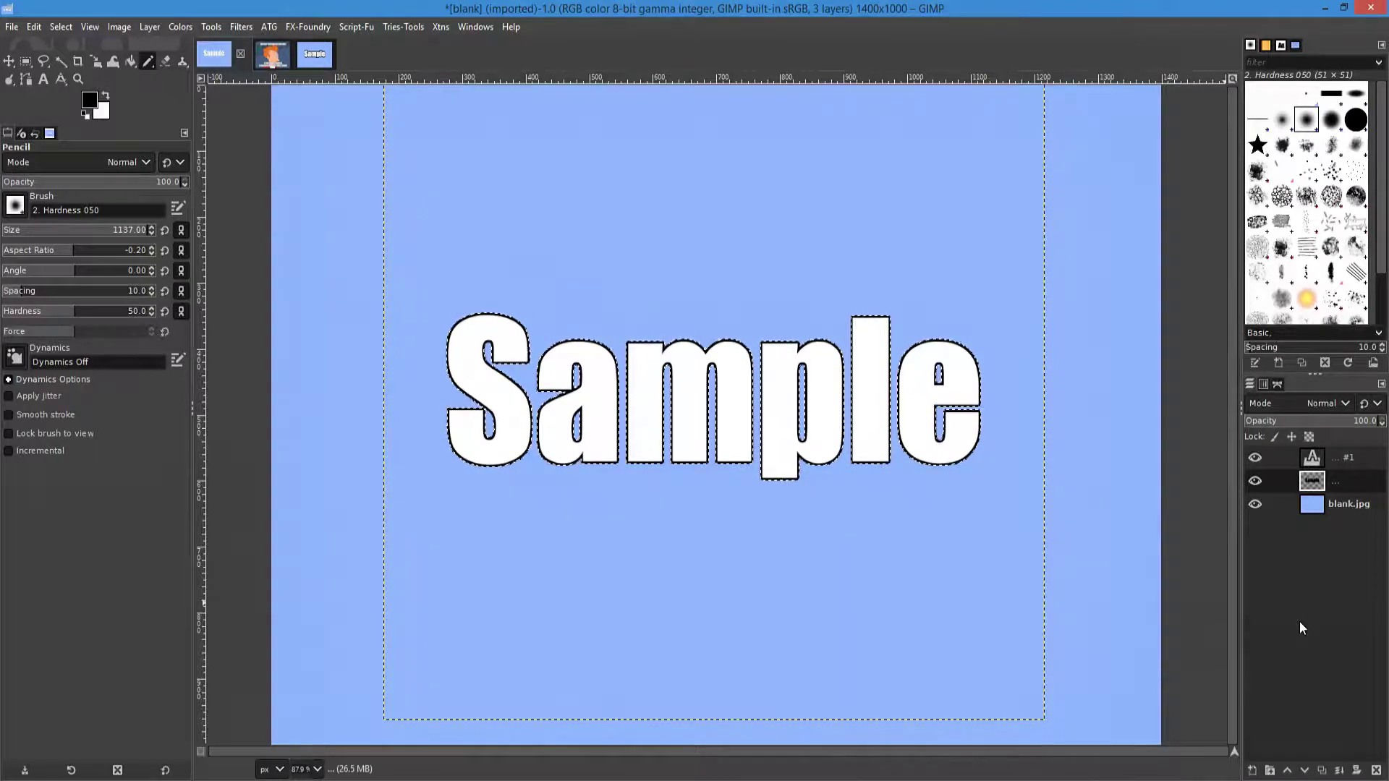
{"action": "scroll", "coordinate": [665, 354], "scroll_direction": "up", "scroll_amount": 4}
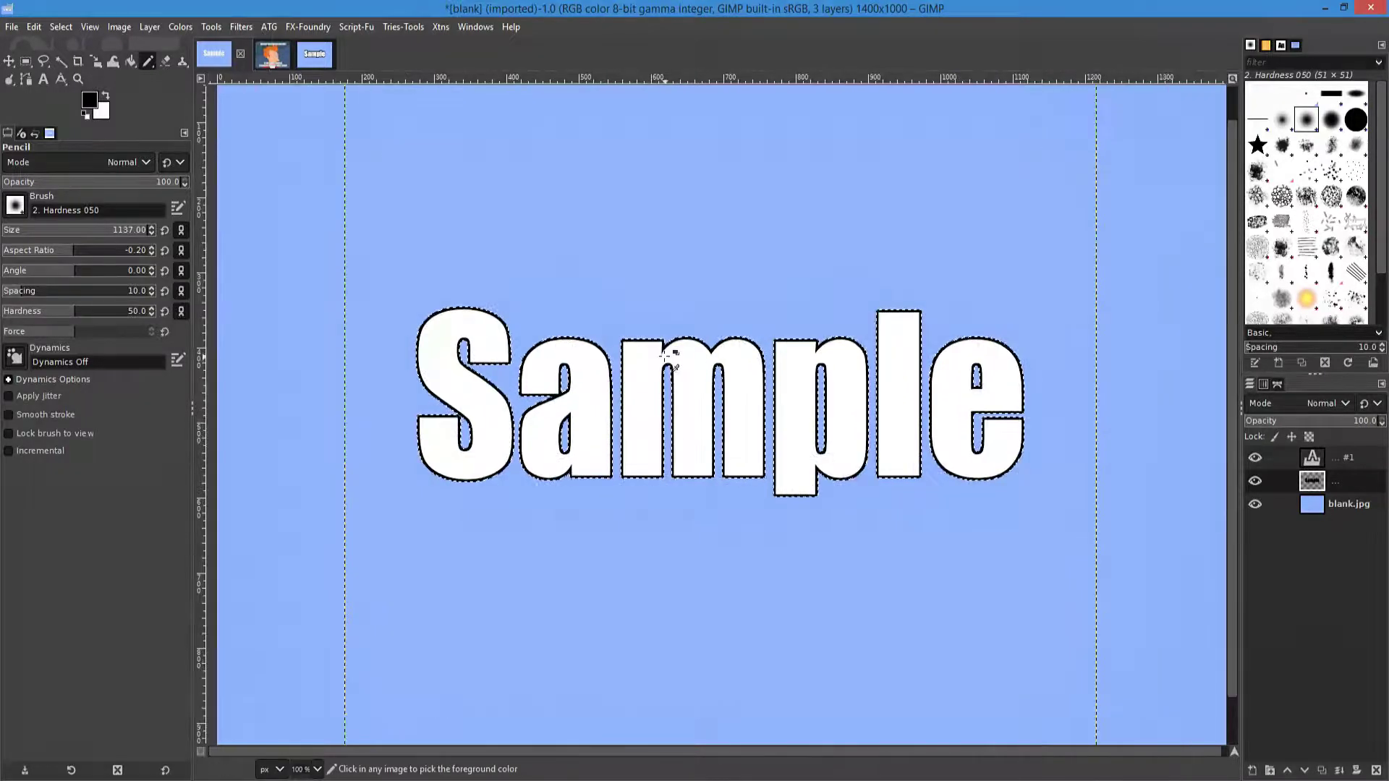
Inspect the black outline around the letters up close, and compare it with both side edges of the outlined text in No spacing.xcf.
{"action": "scroll", "coordinate": [665, 354], "scroll_direction": "up", "scroll_amount": 1}
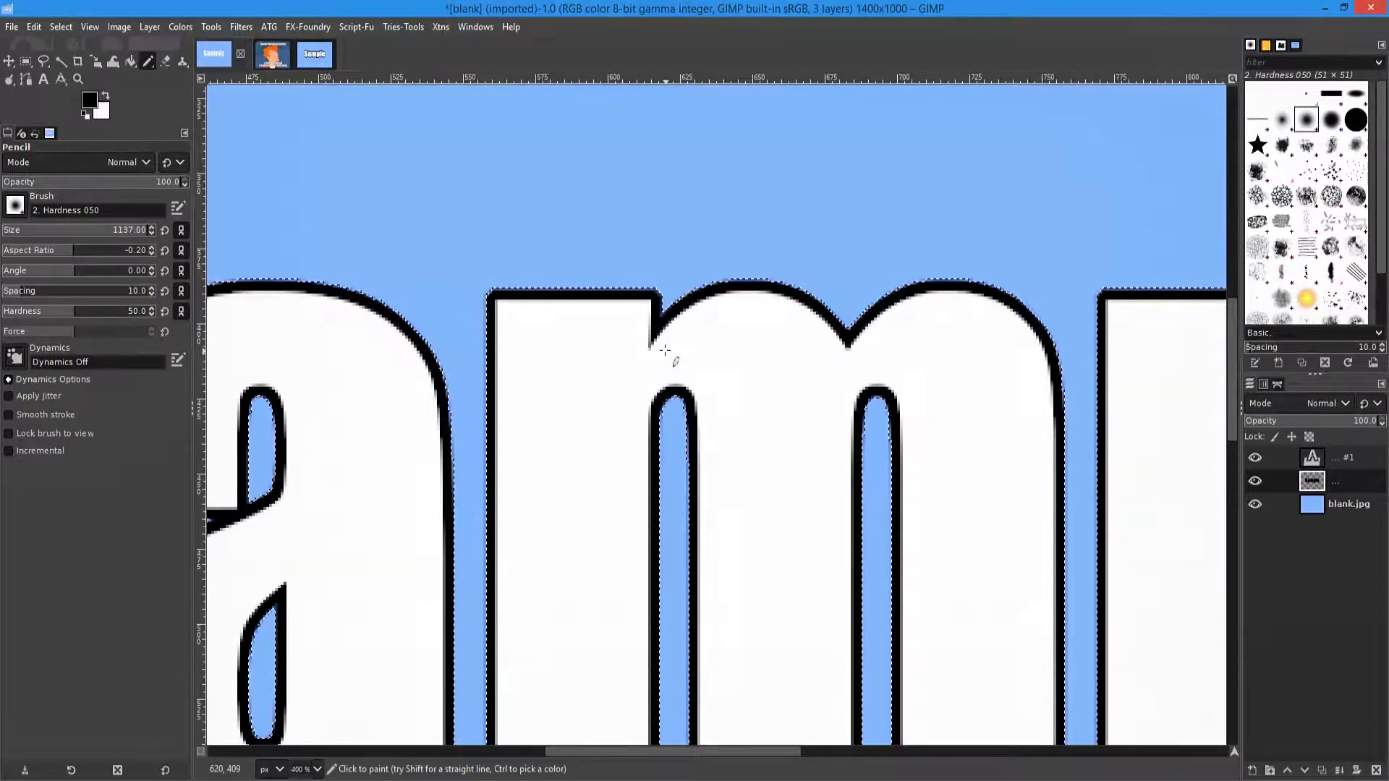
{"action": "scroll", "coordinate": [664, 351], "scroll_direction": "down", "scroll_amount": 4}
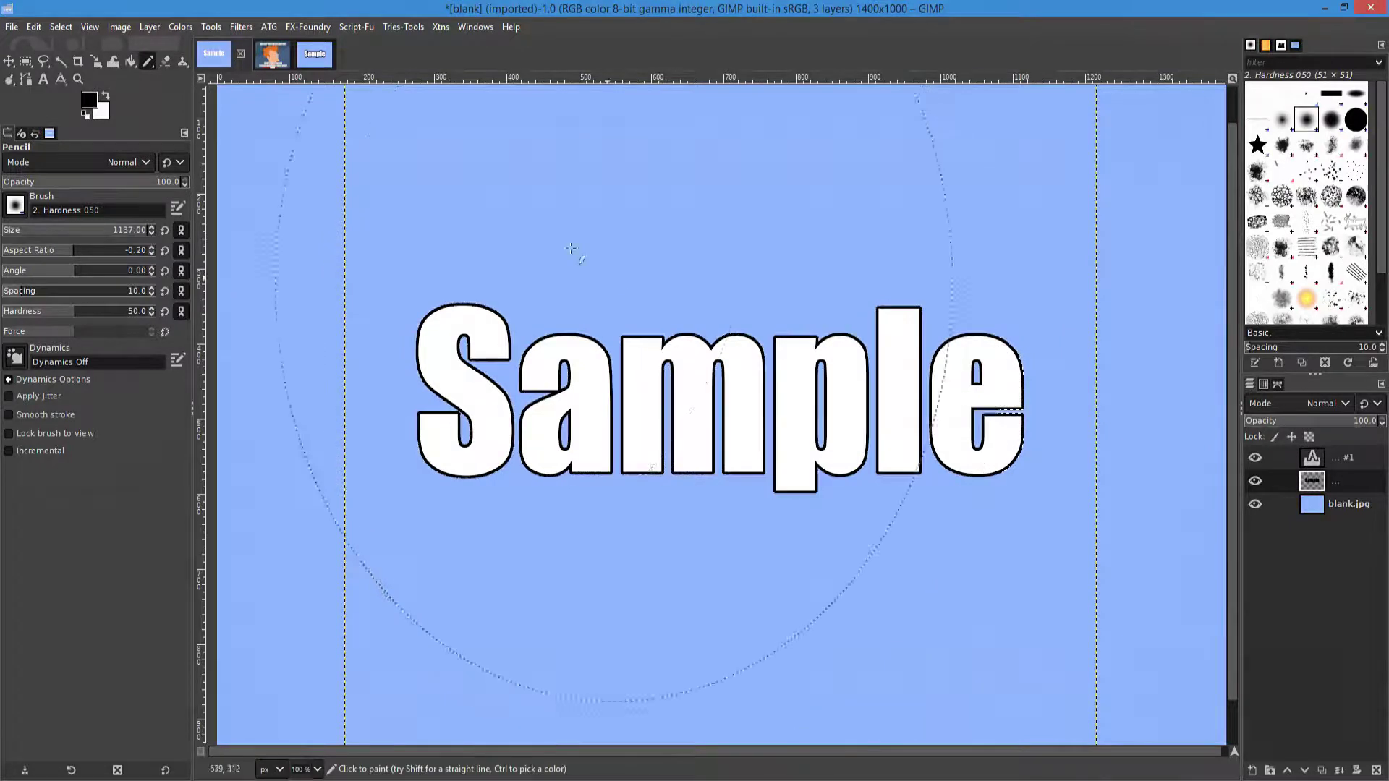
{"action": "left_click", "coordinate": [314, 62]}
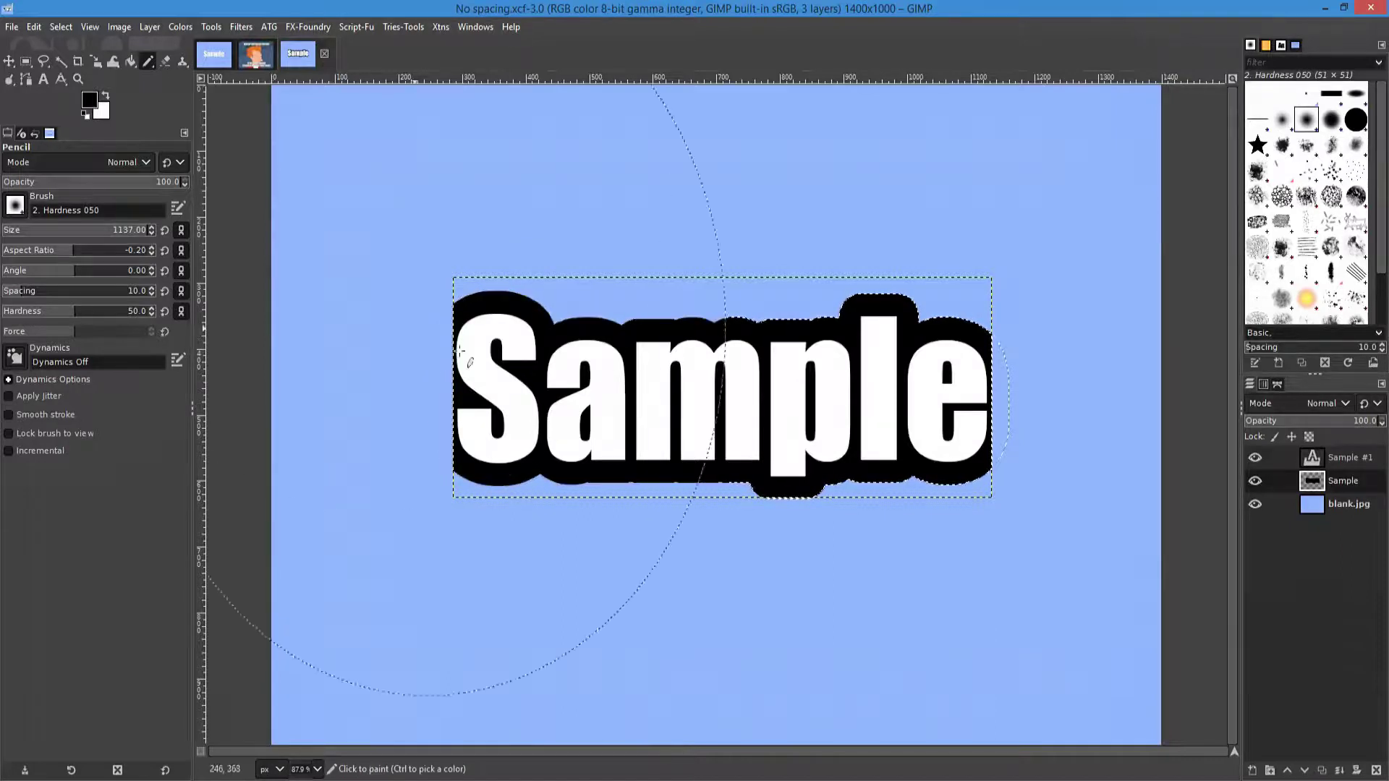
{"action": "scroll", "coordinate": [457, 364], "scroll_direction": "up", "scroll_amount": 2}
{"action": "scroll", "coordinate": [457, 364], "scroll_direction": "up", "scroll_amount": 2}
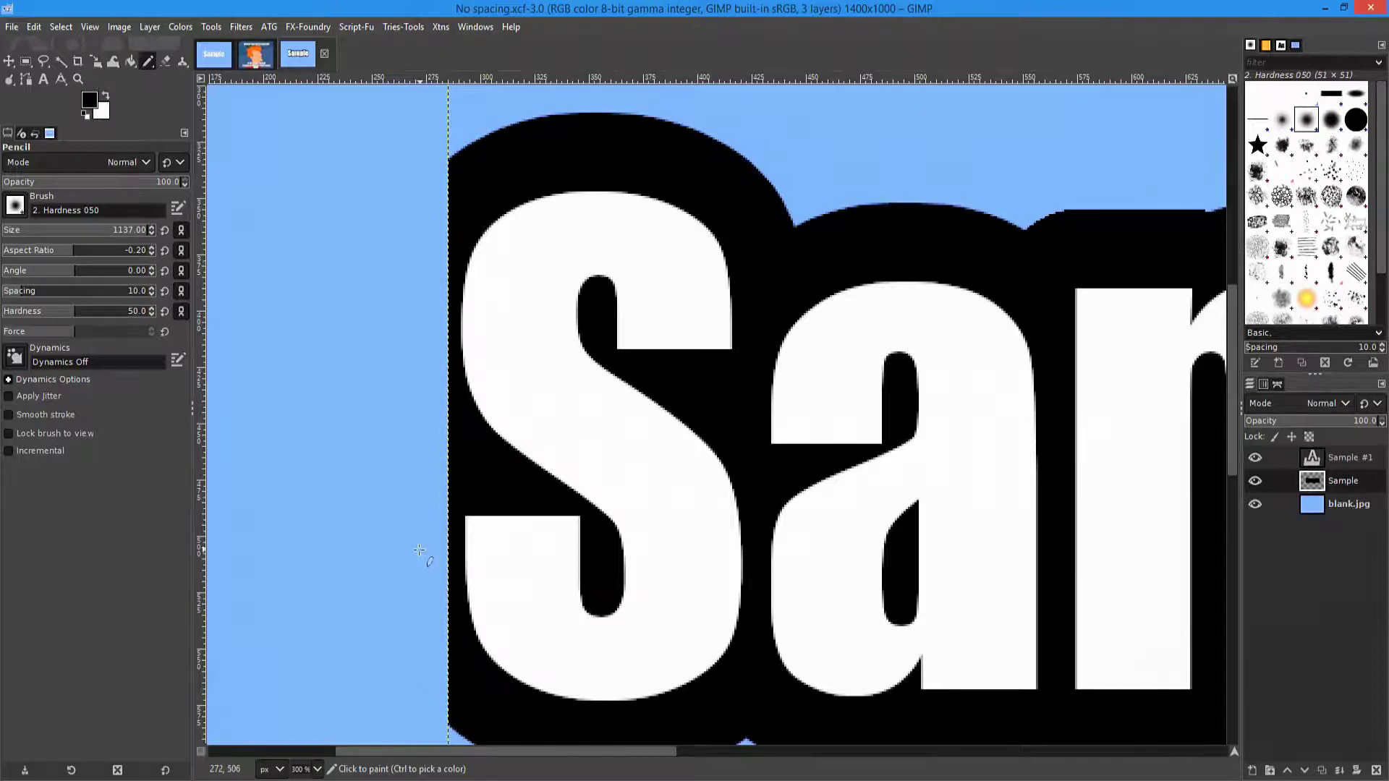
{"action": "left_click_drag", "start_coordinate": [497, 750], "coordinate": [938, 756]}
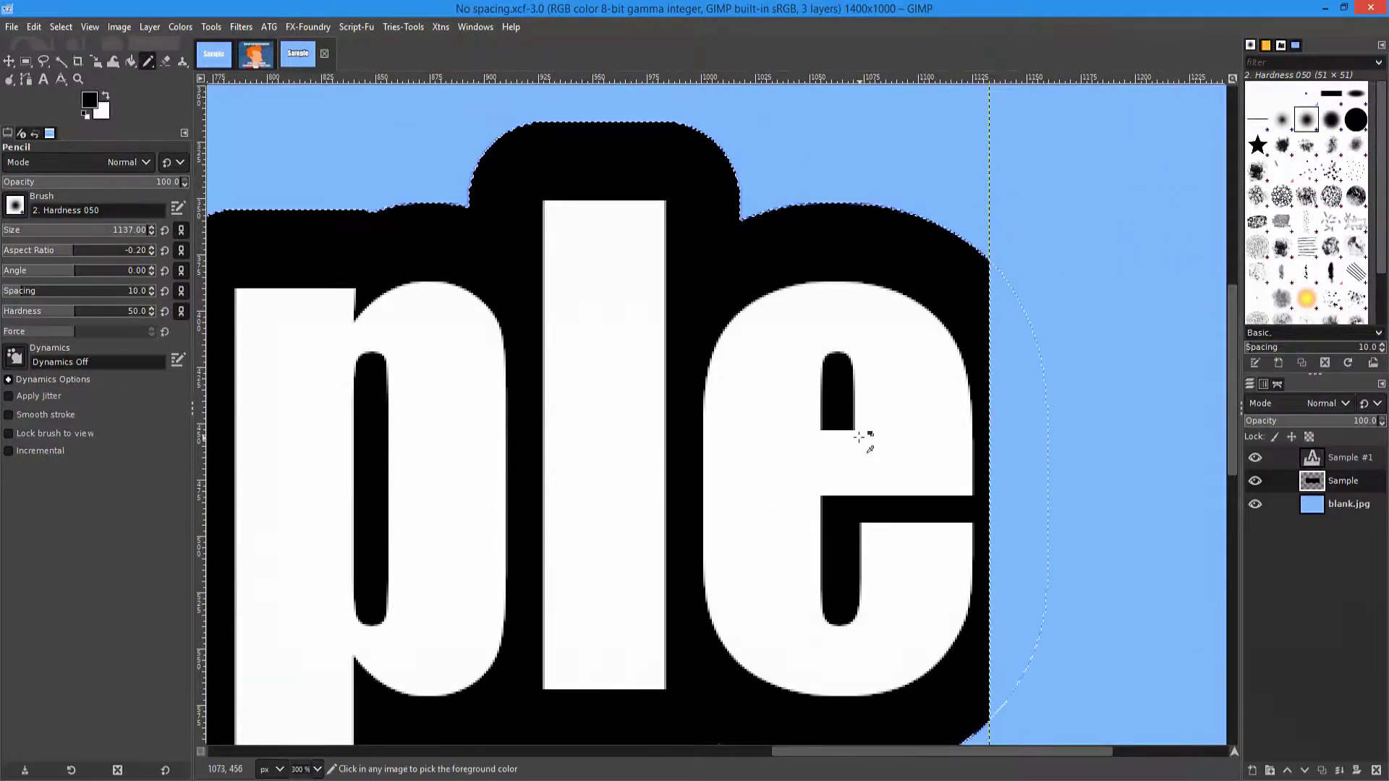
{"action": "scroll", "coordinate": [858, 437], "scroll_direction": "down", "scroll_amount": 3, "text": "ctrl"}
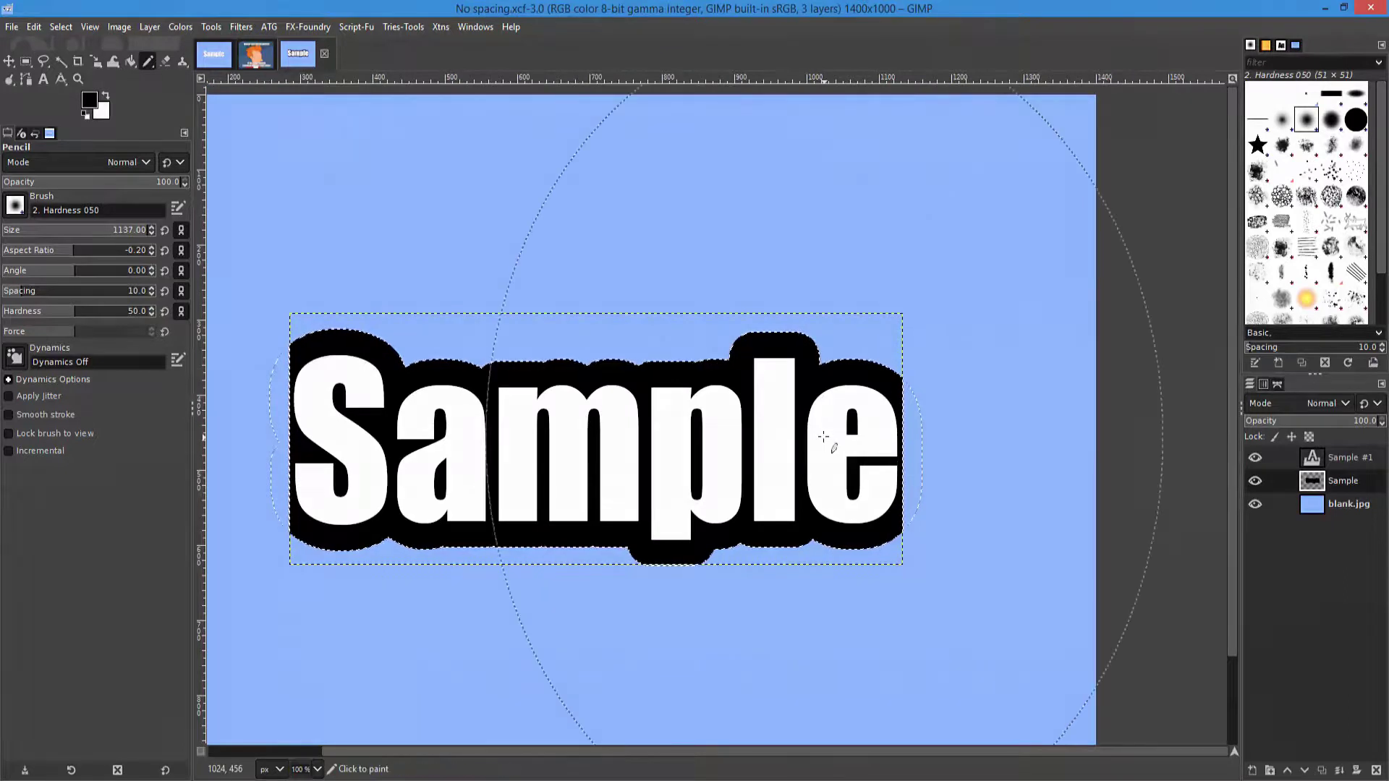
{"action": "scroll", "coordinate": [823, 436], "scroll_direction": "down", "scroll_amount": 1, "text": "ctrl"}
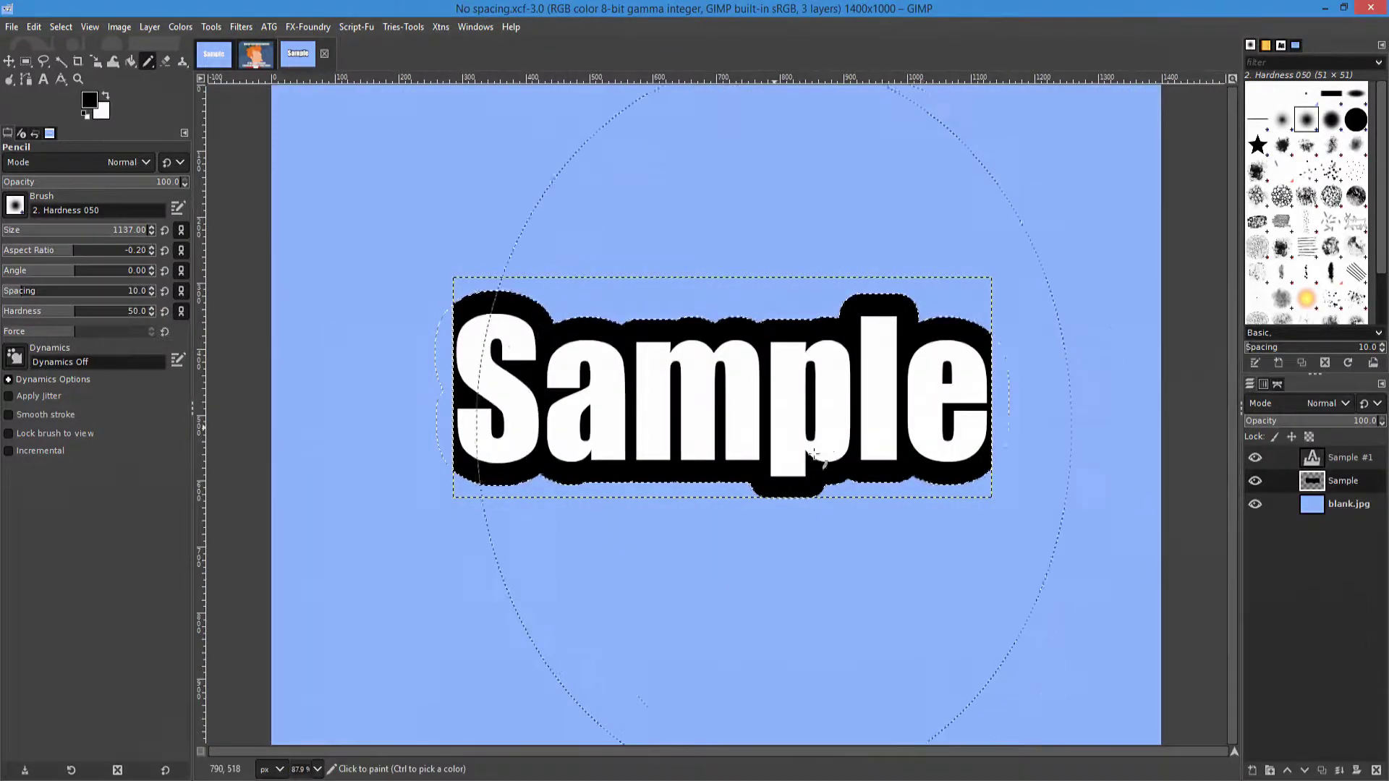